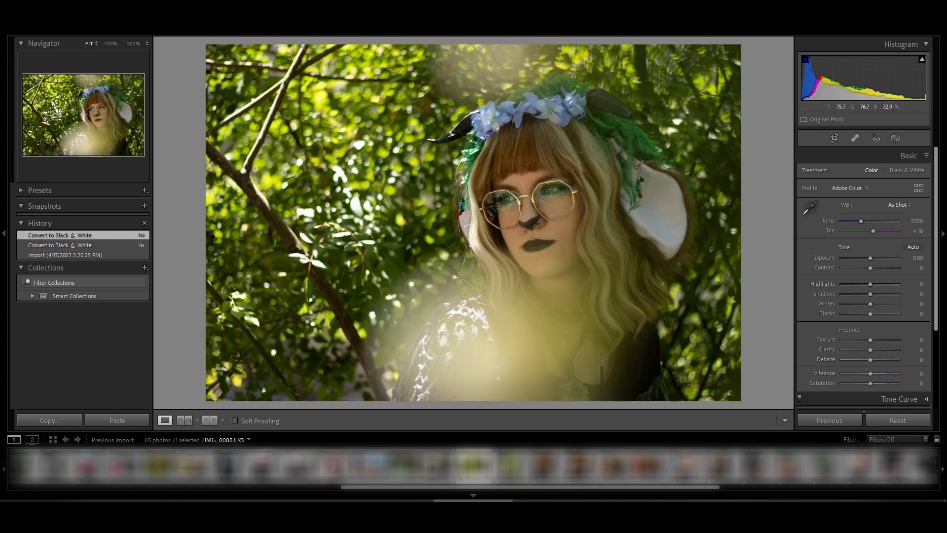
Clear all history steps above the import entry of this photo.
click(71, 255)
right_click(71, 255)
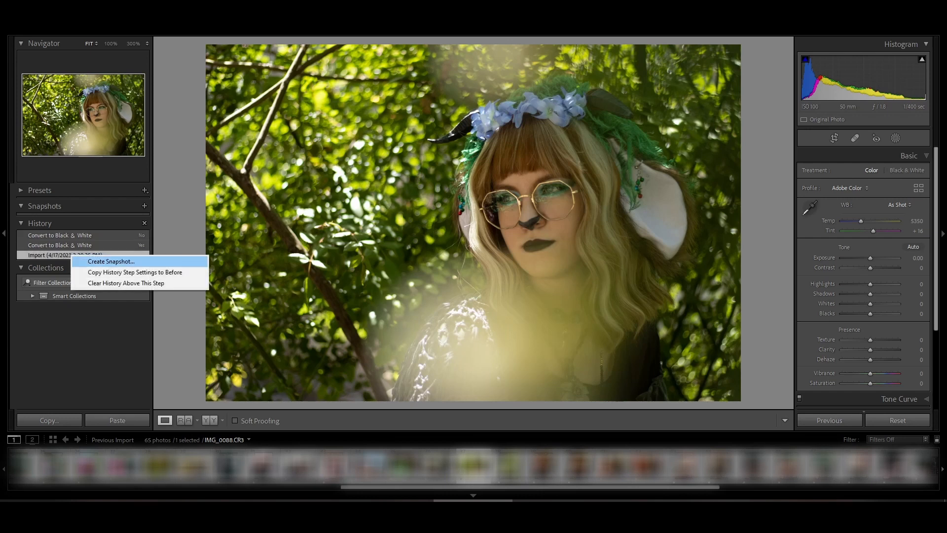
click(125, 283)
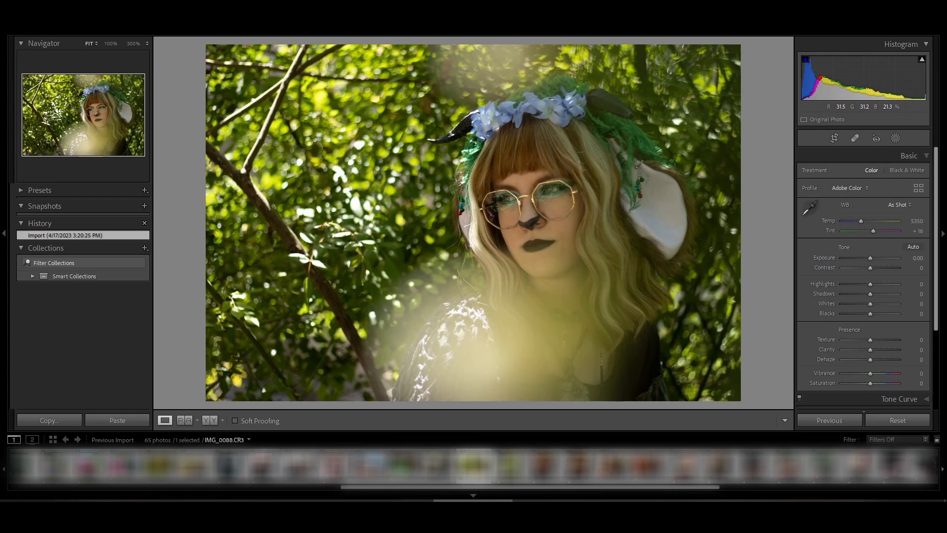
click(909, 155)
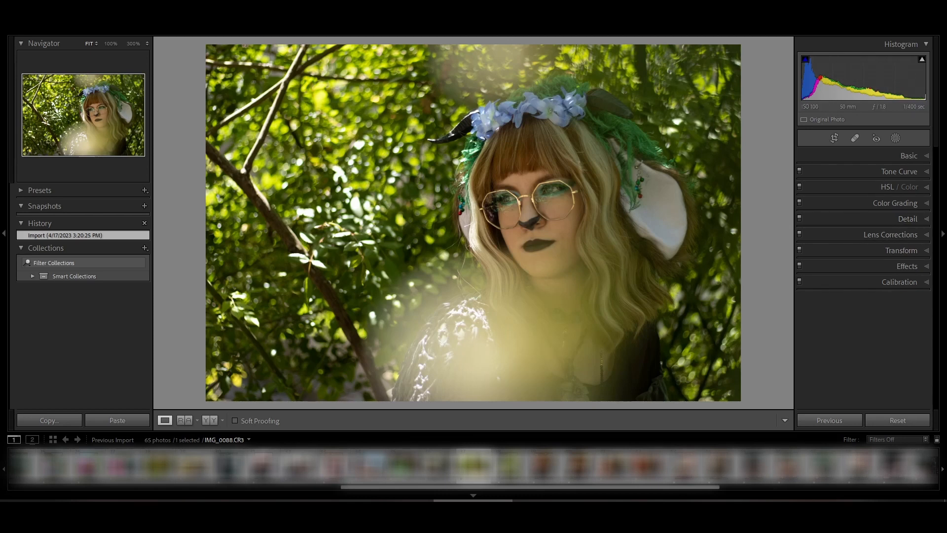
mouse_move(922, 59)
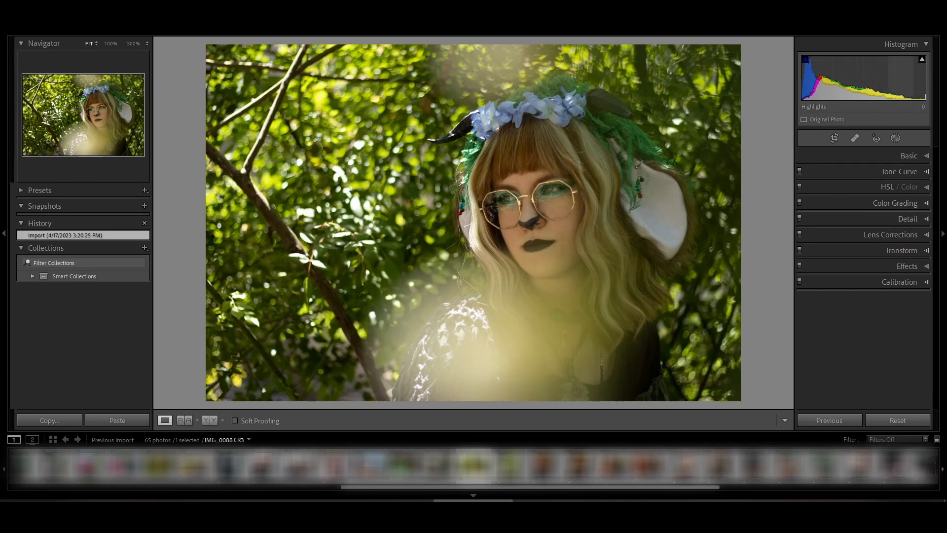
click(909, 156)
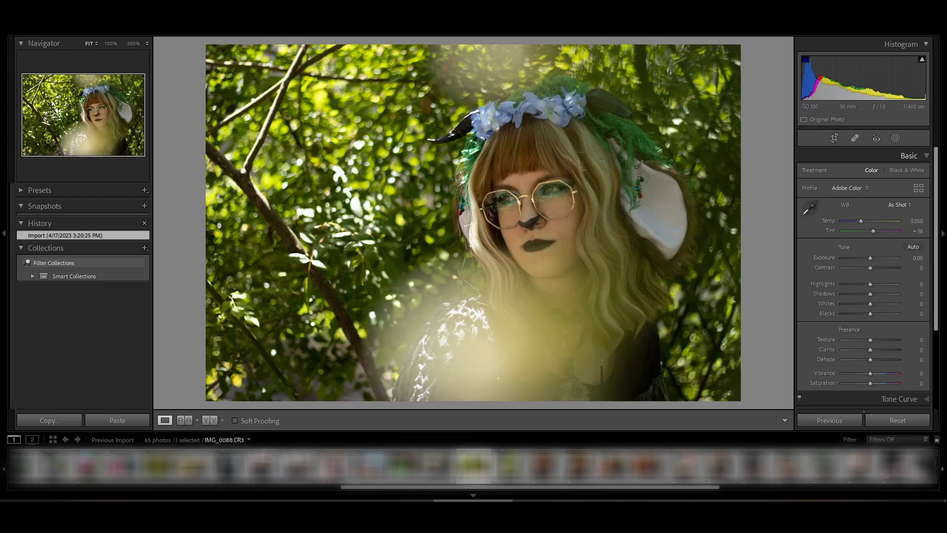
Set a custom white balance by sampling the white inner ear as the neutral target, and set the exposure to +0.25.
click(809, 208)
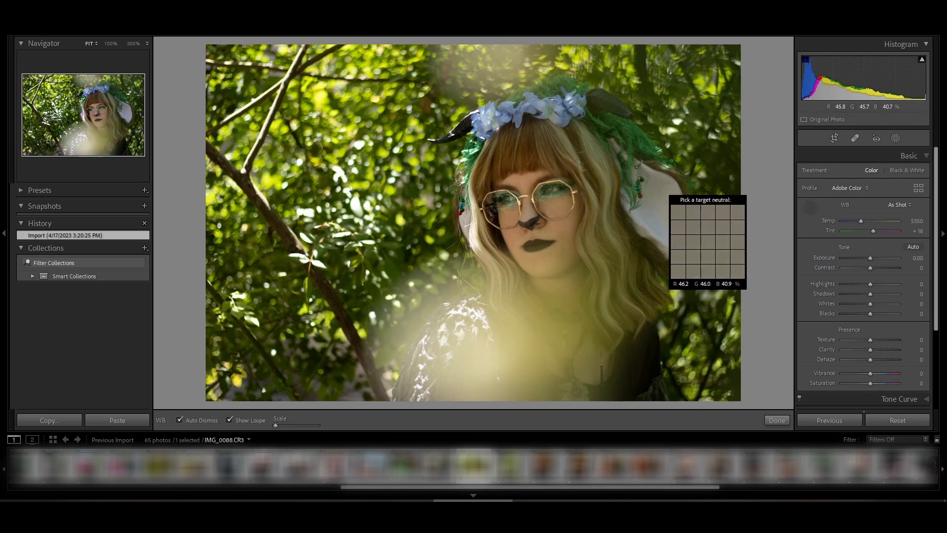
click(664, 193)
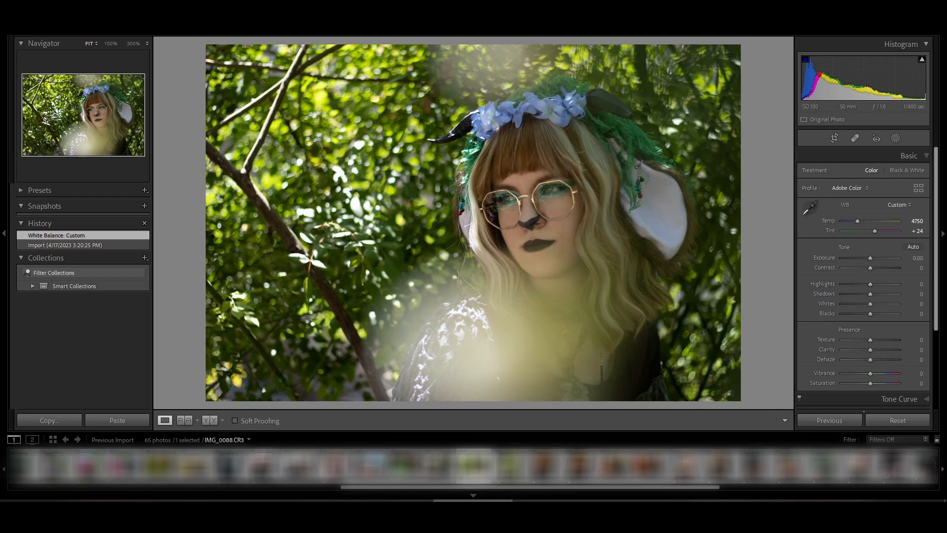
scroll(863, 276, down, 1)
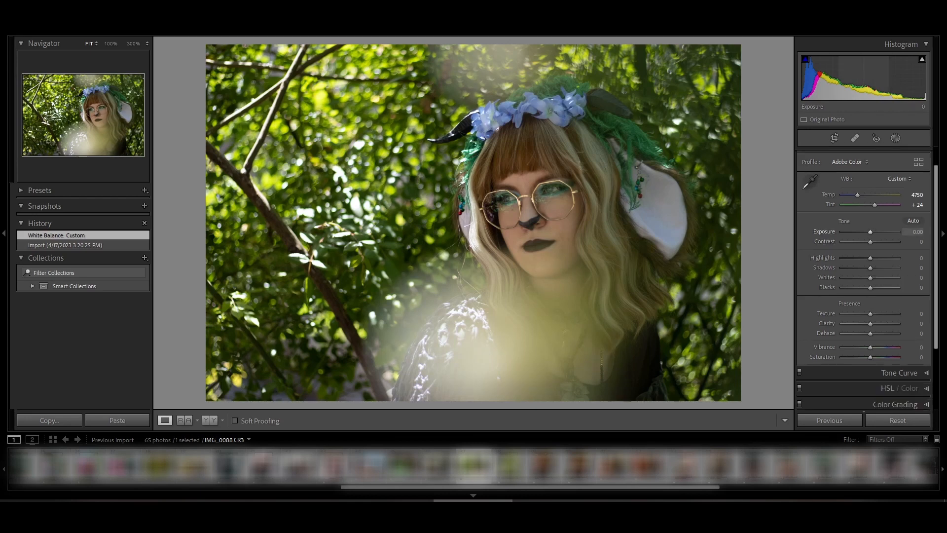
click(917, 232)
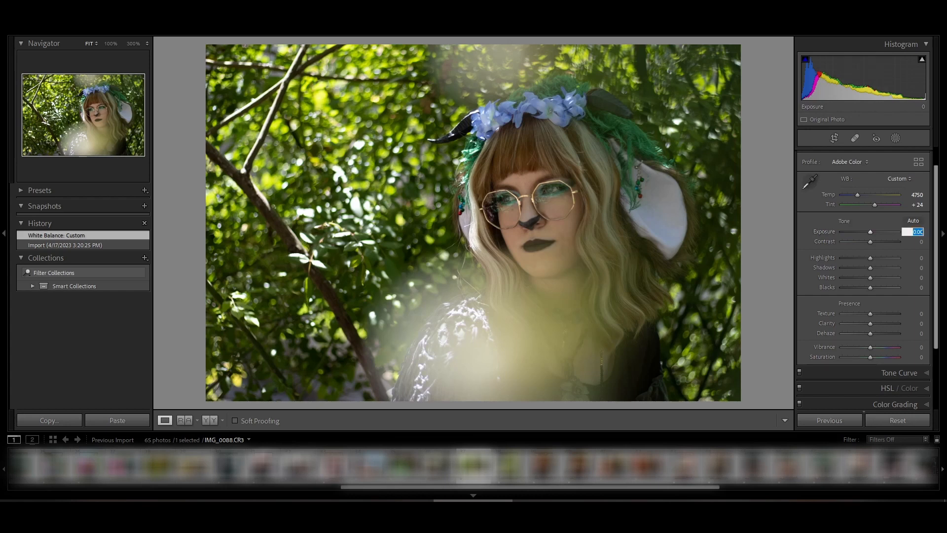
text(0.25)
key(Return)
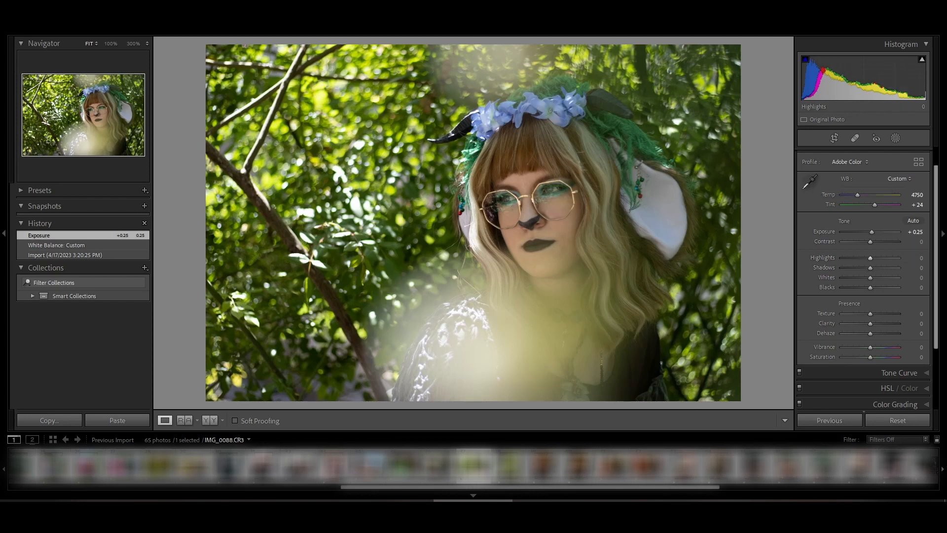
Lower the highlights to −14 and the whites to −18, and turn off the clipping overlay.
drag(871, 258, 868, 258)
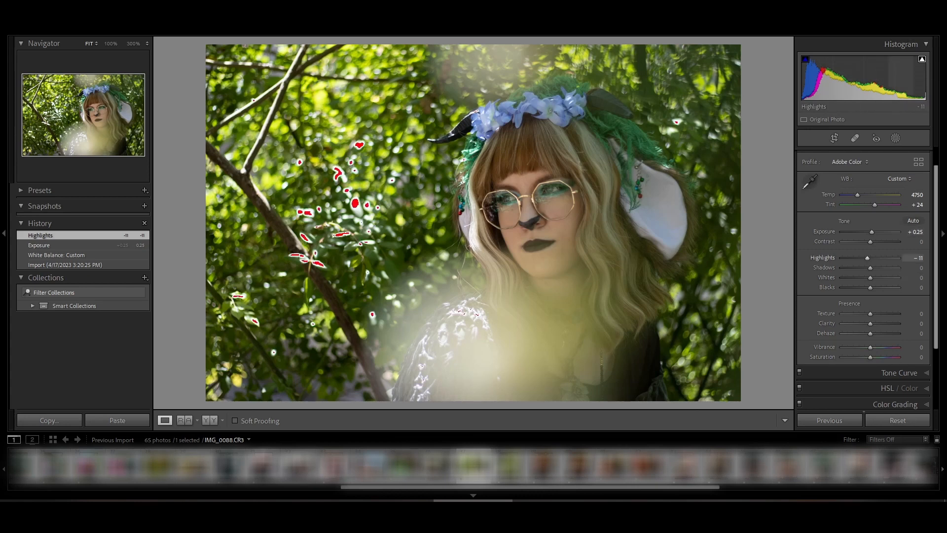
drag(868, 258, 866, 278)
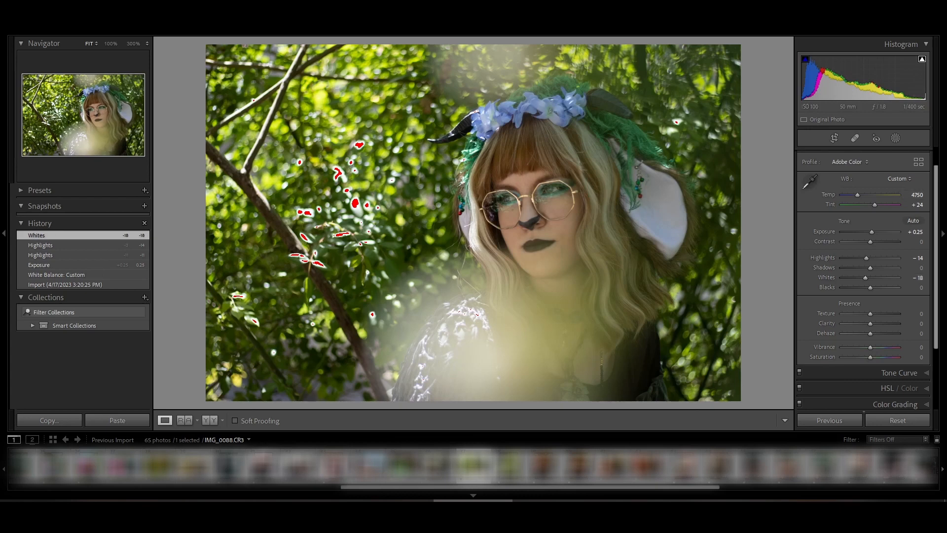
key(j)
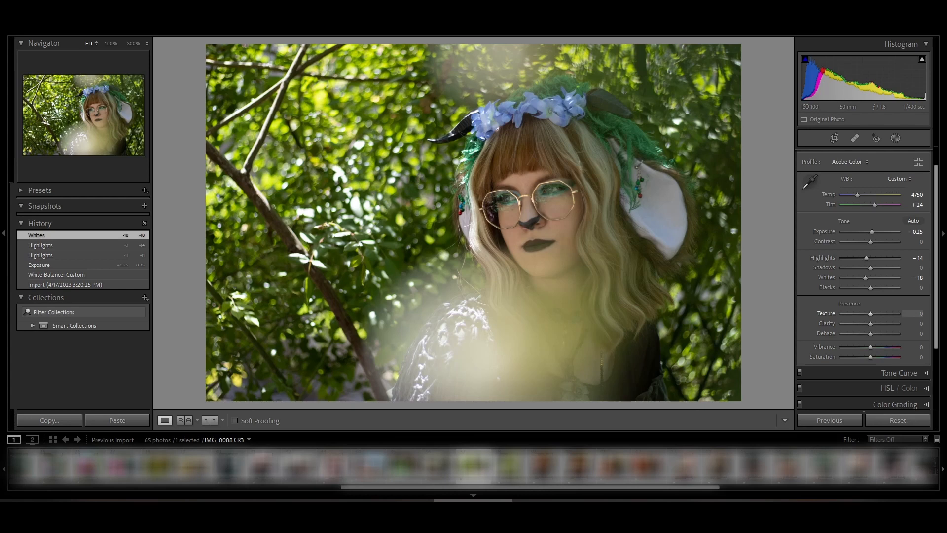
Set the shadows to +14, the blacks to −7 and the contrast to +7.
drag(870, 267, 874, 267)
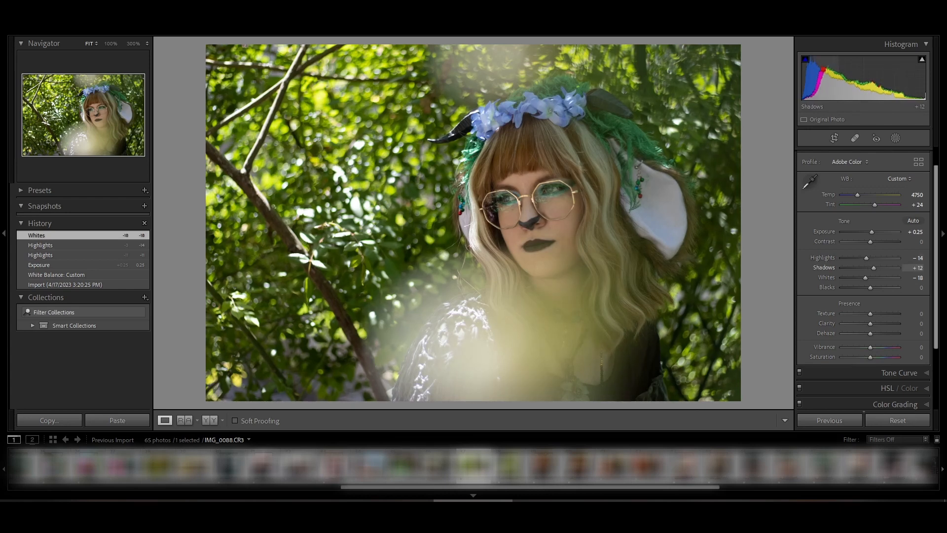
drag(871, 288, 868, 288)
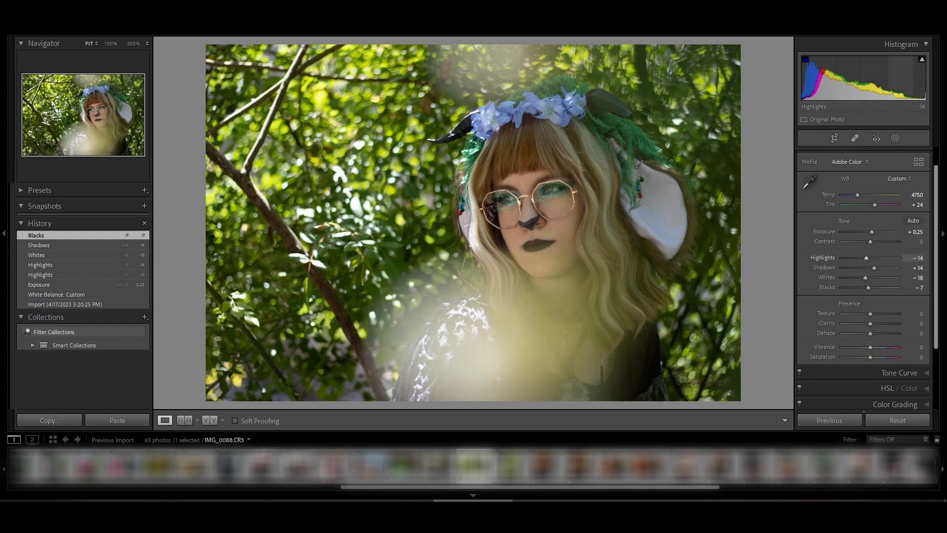
drag(871, 241, 872, 241)
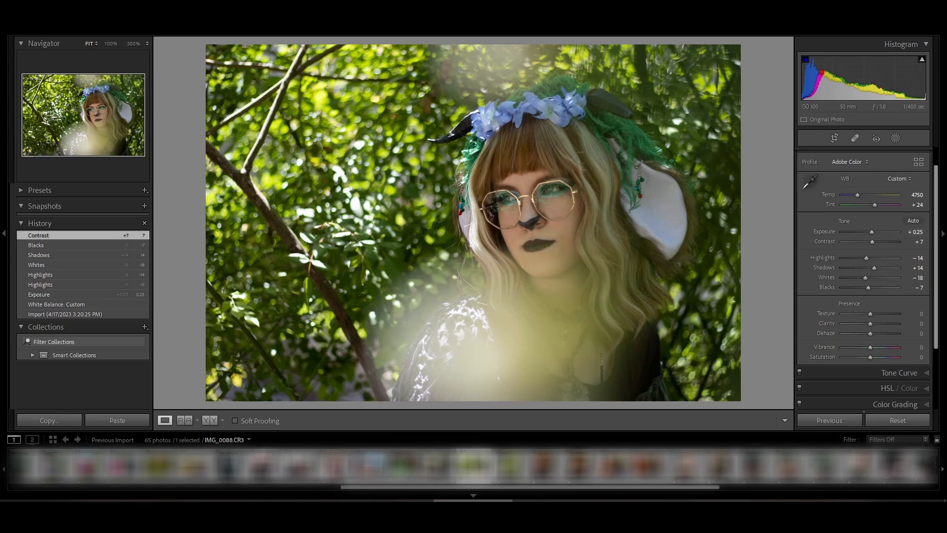
Raise texture, clarity and dehaze to +9 each.
scroll(863, 276, down, 1)
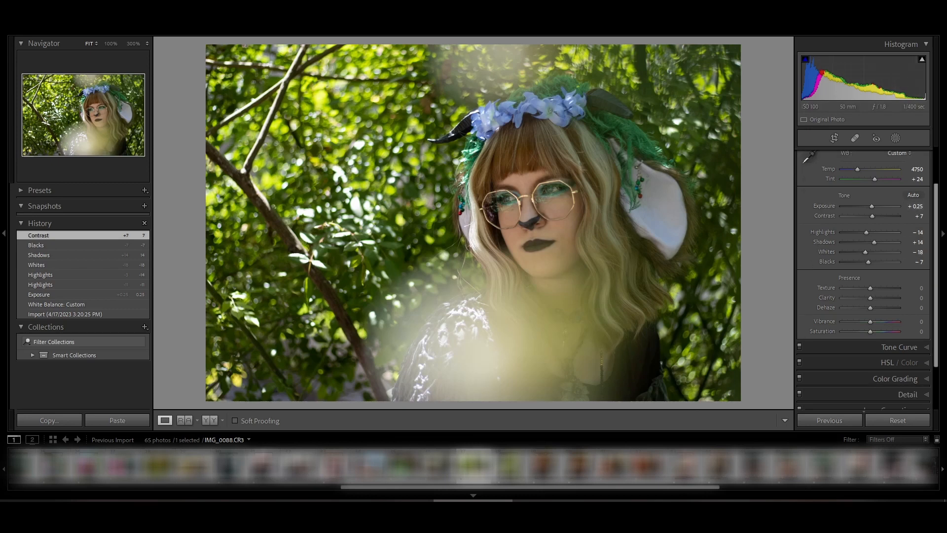
drag(871, 288, 872, 298)
drag(871, 308, 873, 308)
Raise the vibrance to +16 and reduce the saturation to −7.
drag(871, 322, 874, 321)
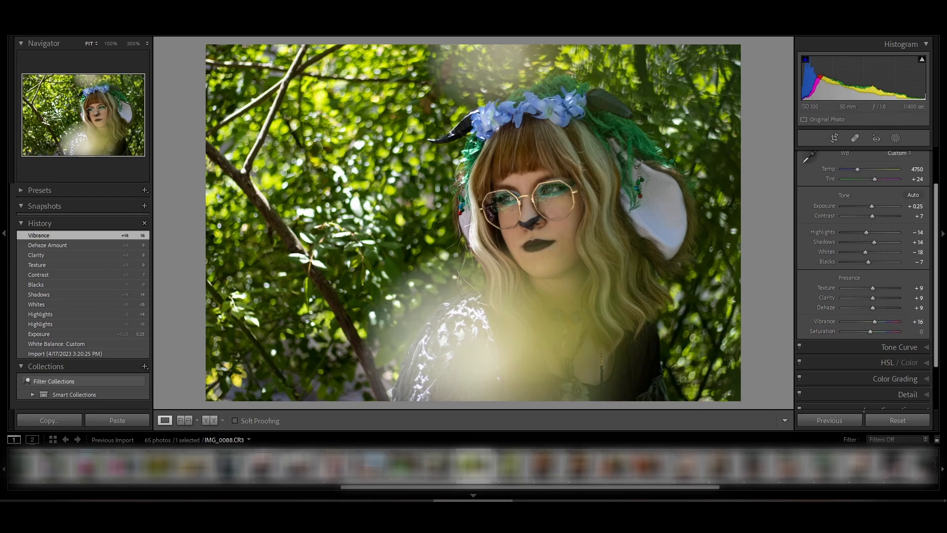
mouse_move(870, 332)
mouse_down()
mouse_move(899, 331)
mouse_move(870, 332)
mouse_up()
drag(870, 331, 866, 331)
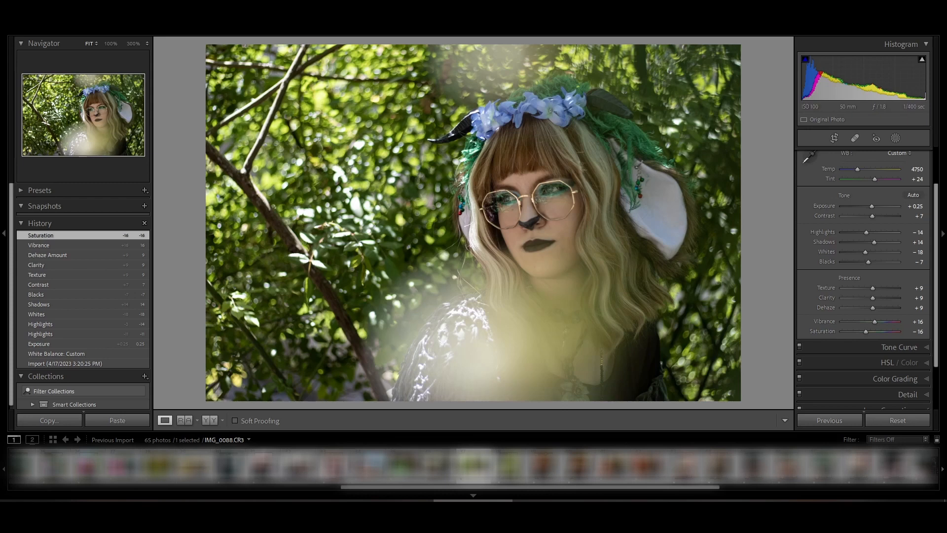
drag(866, 332, 868, 332)
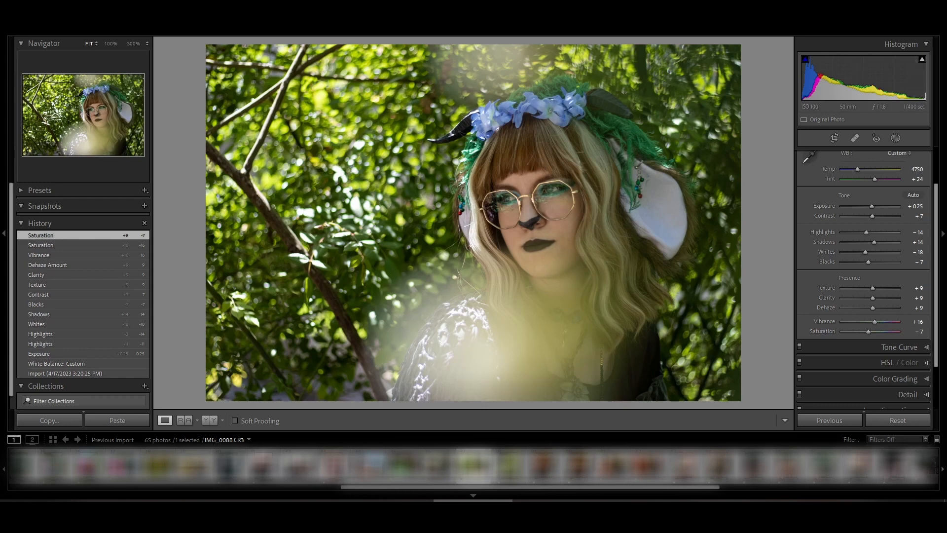
Shape the parametric tone curve with highlights at +10 and shadows at −10.
scroll(868, 307, down, 2)
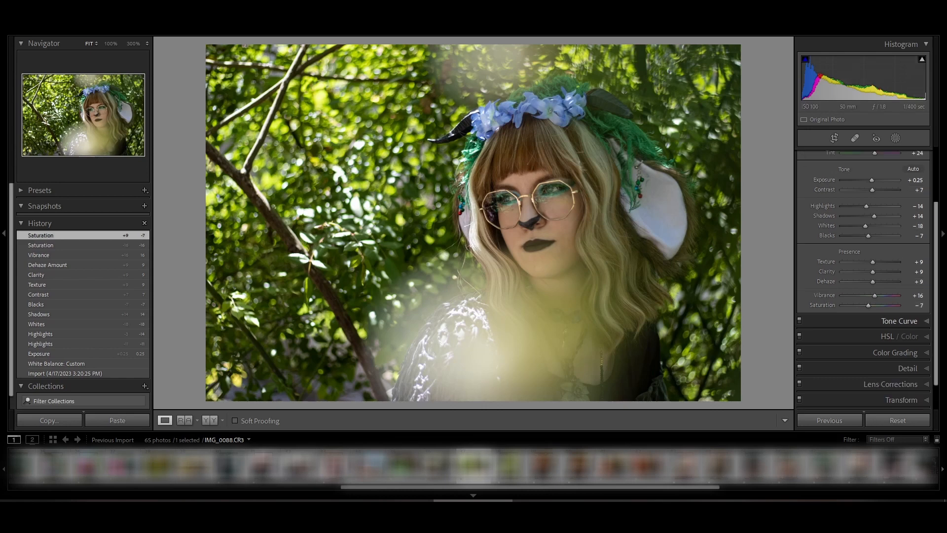
click(888, 320)
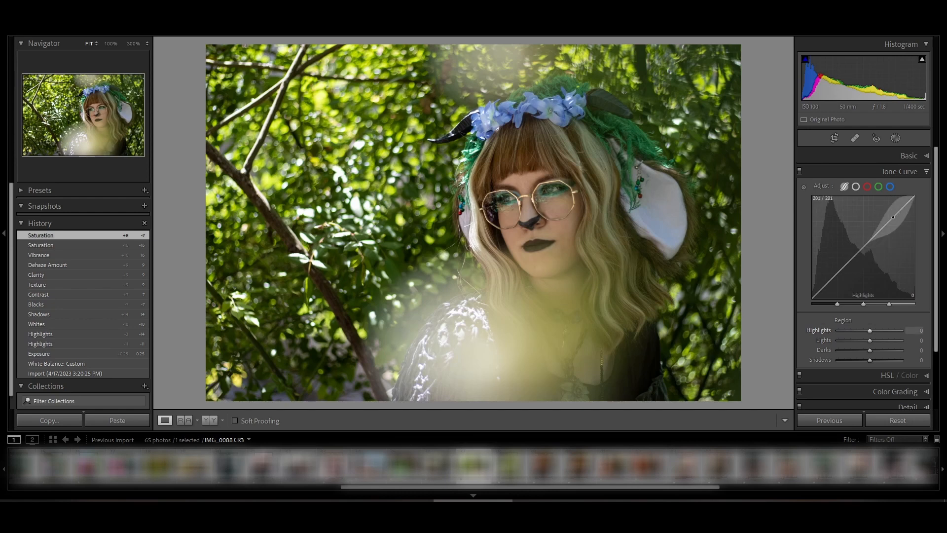
drag(890, 220, 890, 218)
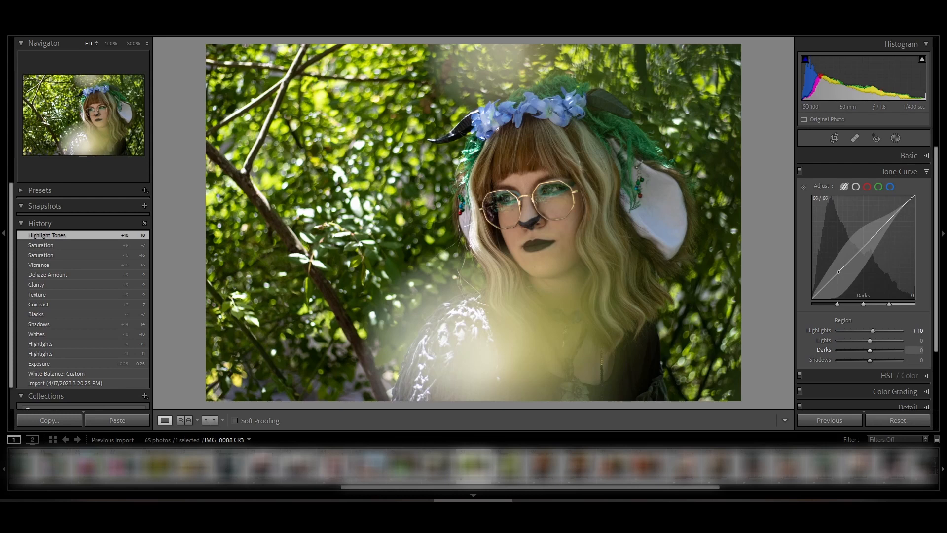
drag(837, 273, 837, 275)
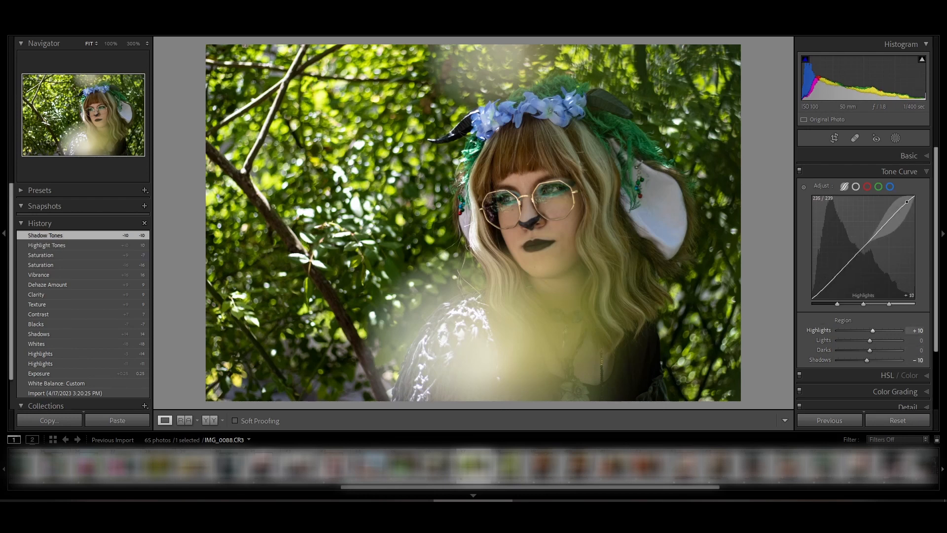
Add a slight S-shape to the RGB point curve by raising an upper point and lowering input 65 to output 61.
click(856, 187)
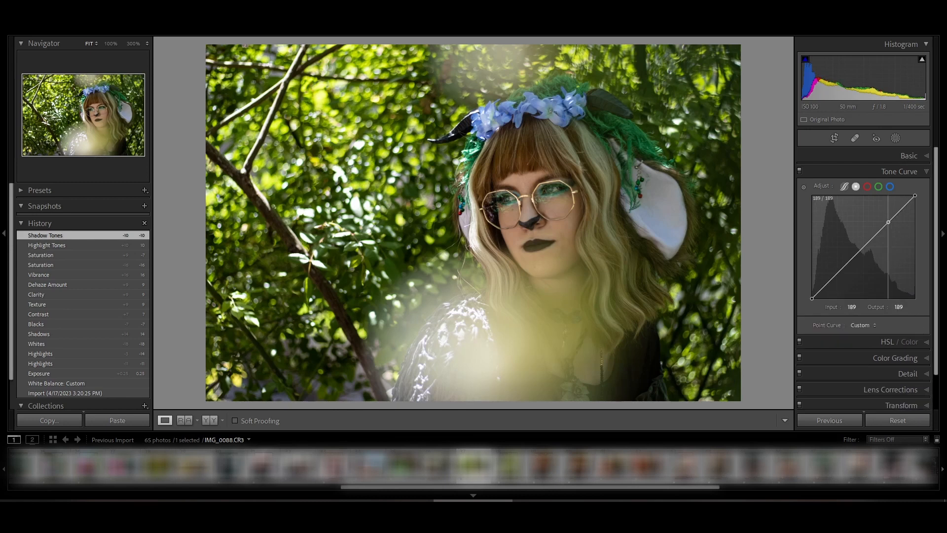
drag(888, 223, 889, 220)
drag(838, 272, 838, 273)
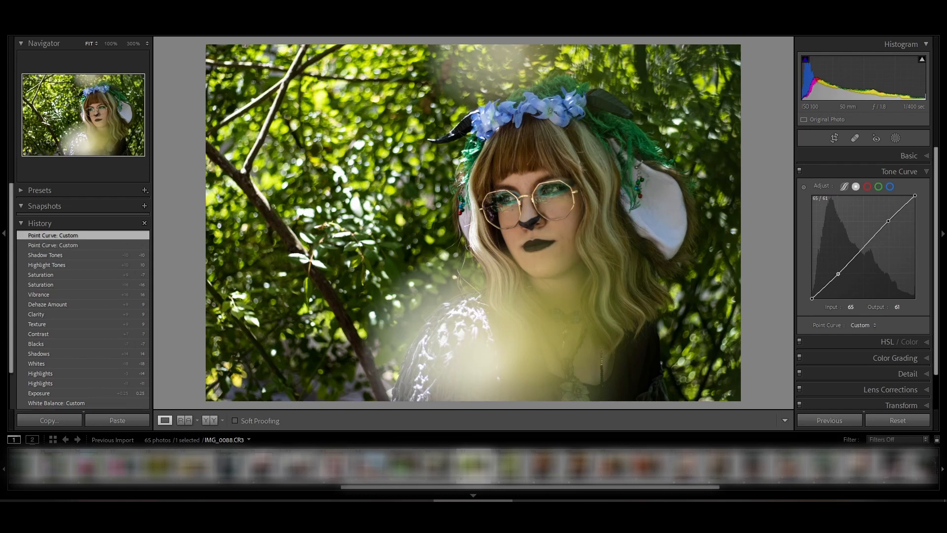
Give the red channel curve a slight S-shape, raising an upper point and lowering input 66 to output 61.
click(867, 186)
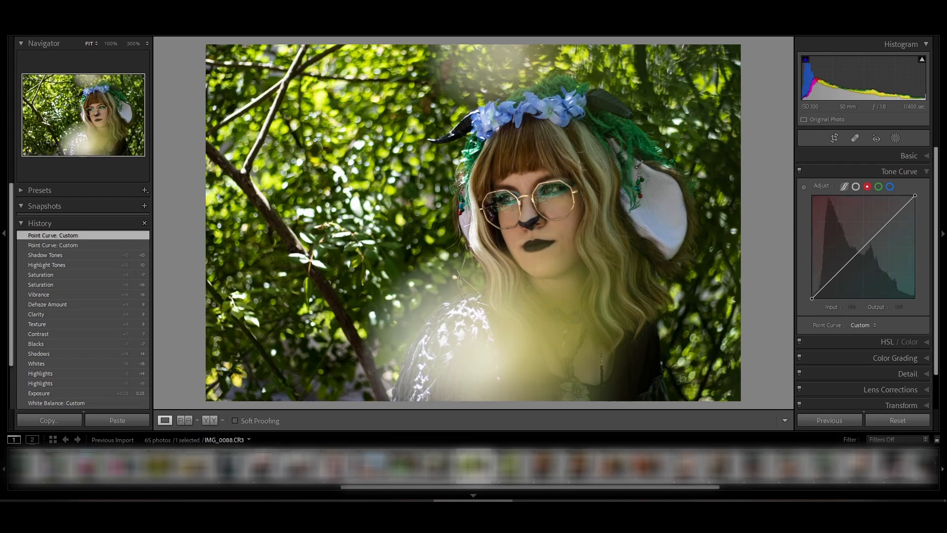
drag(890, 222, 890, 219)
drag(839, 272, 839, 274)
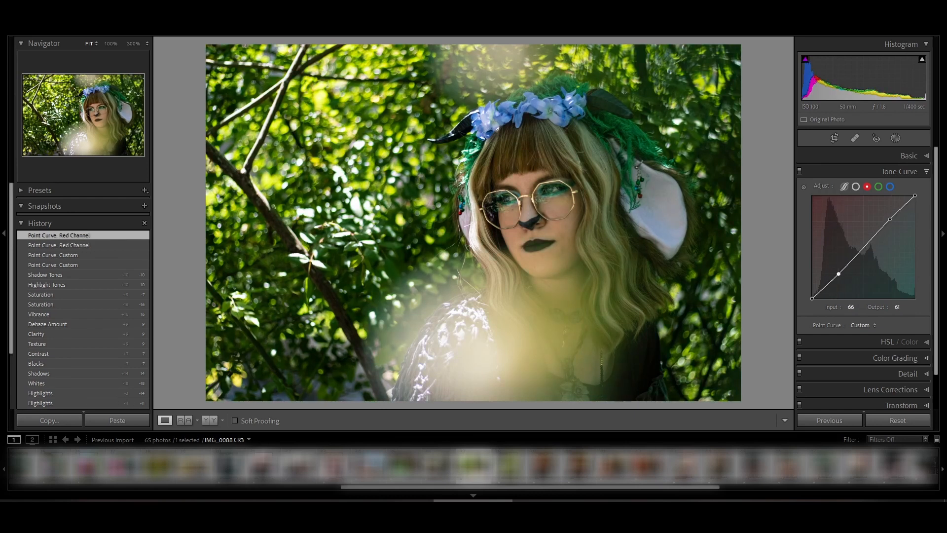
Give the green channel curve a slight S-shape, raising input 190 to 193 and lowering input 65 to 62.
click(879, 186)
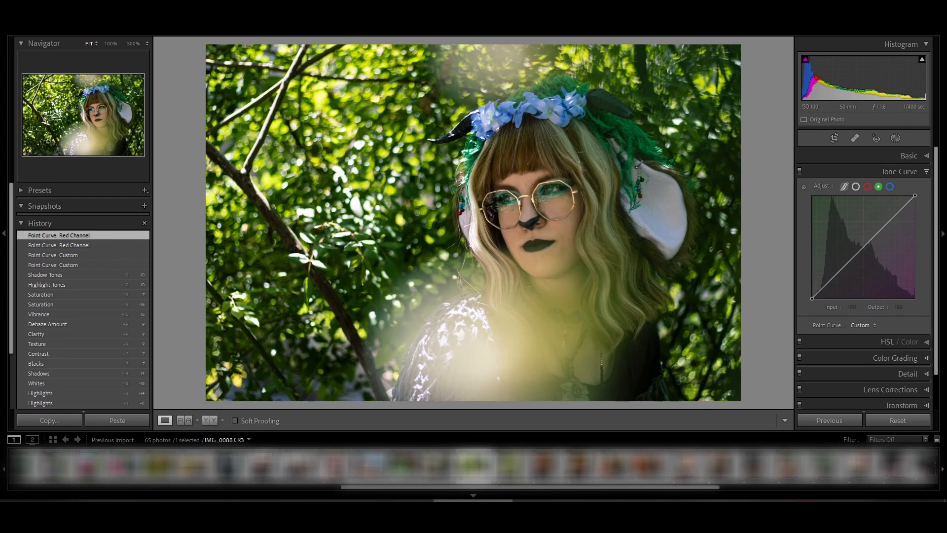
drag(889, 223, 889, 221)
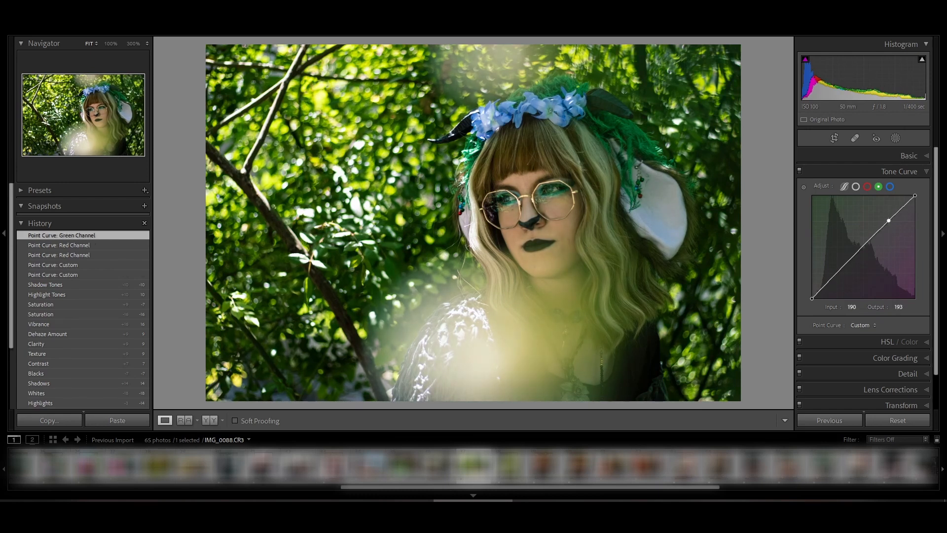
drag(838, 272, 838, 274)
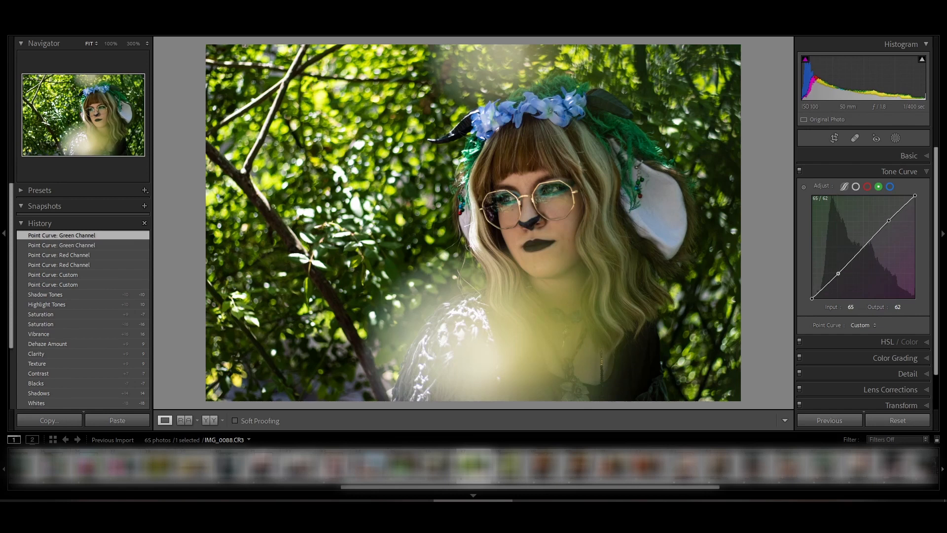
Raise input 190 to 195 and lower input 61 to about 59 on the blue channel curve, and return to the parametric curve.
click(891, 187)
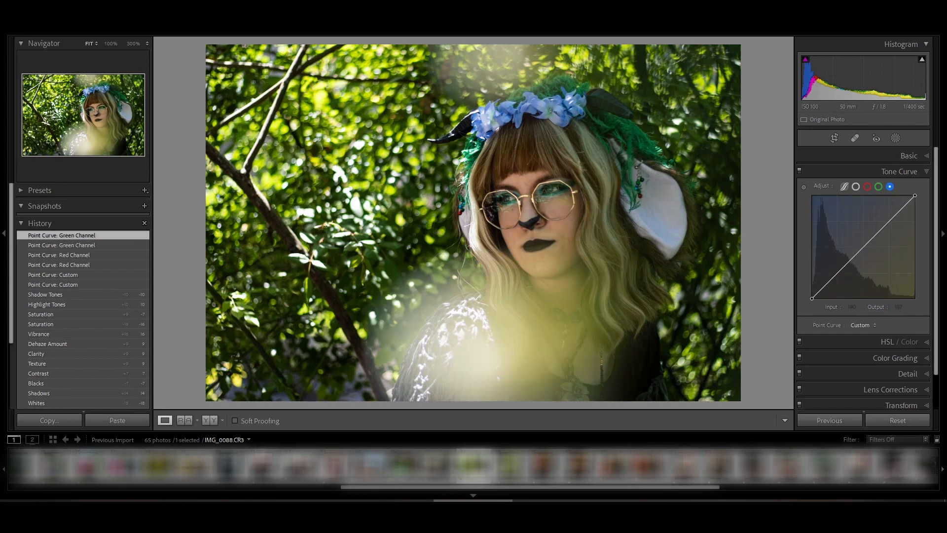
drag(889, 222, 889, 220)
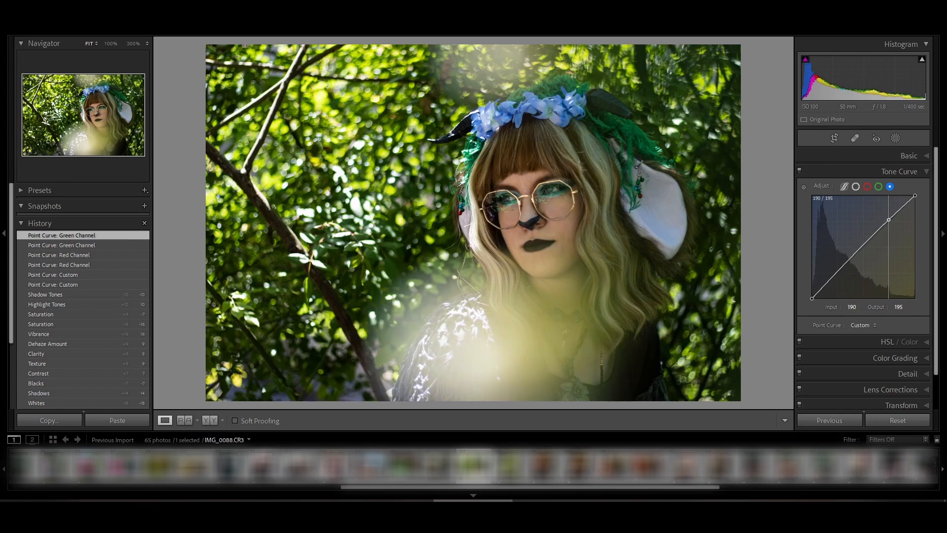
drag(837, 272, 837, 275)
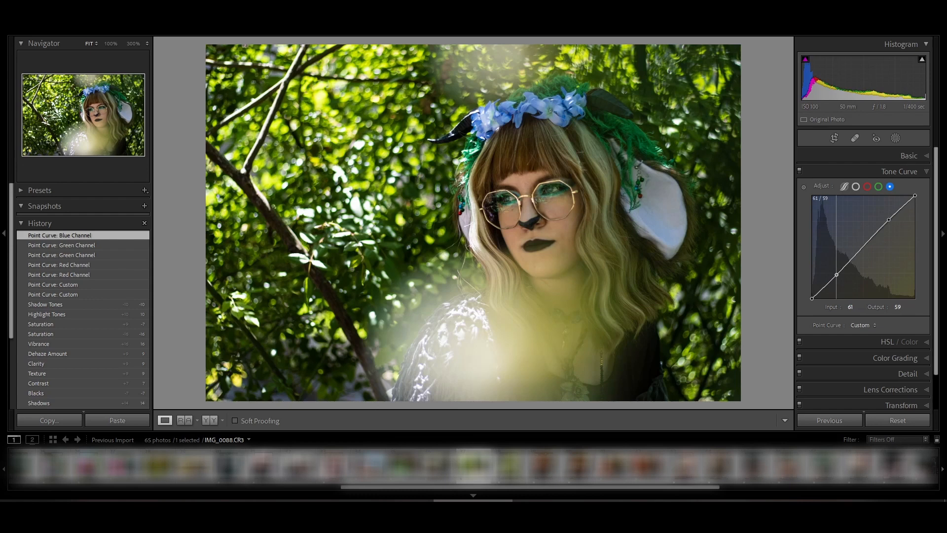
click(845, 186)
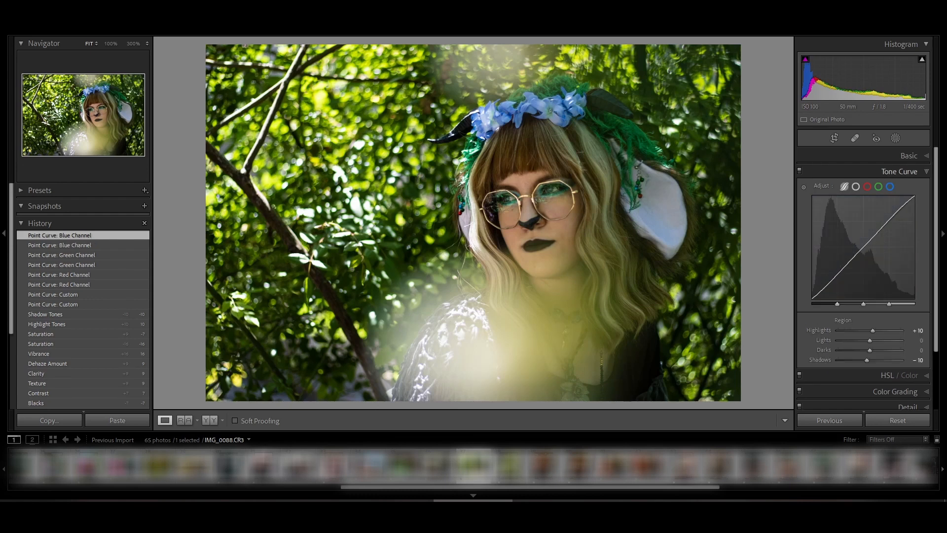
Try the green hue at +70 and −100 in the HSL settings, and return it to 0.
click(899, 171)
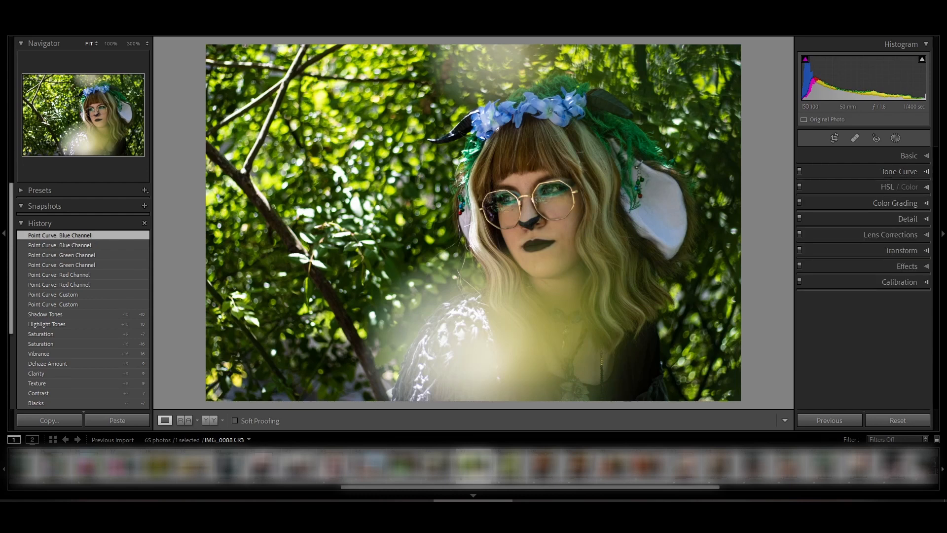
click(888, 187)
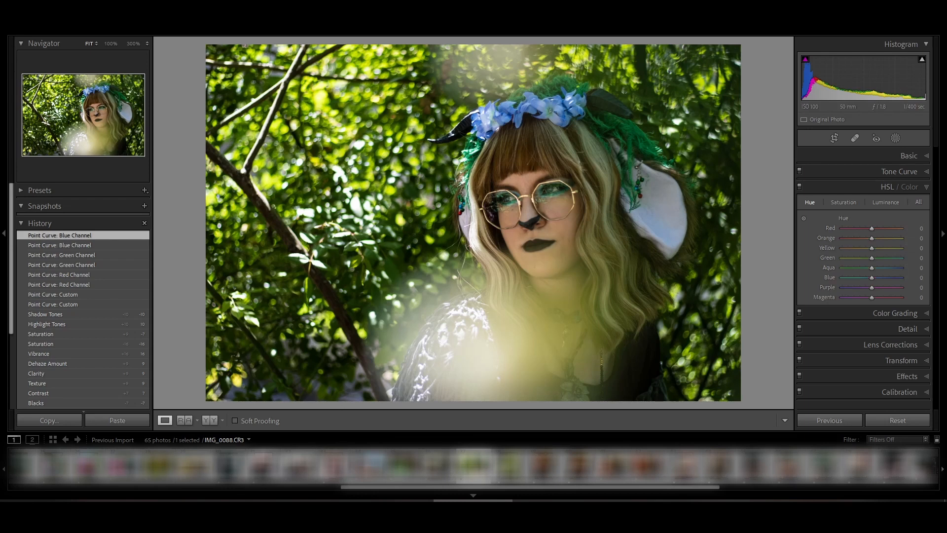
mouse_move(872, 228)
mouse_down()
mouse_move(843, 228)
mouse_move(902, 228)
mouse_move(843, 228)
mouse_move(880, 229)
mouse_move(871, 228)
mouse_up()
drag(872, 258, 902, 259)
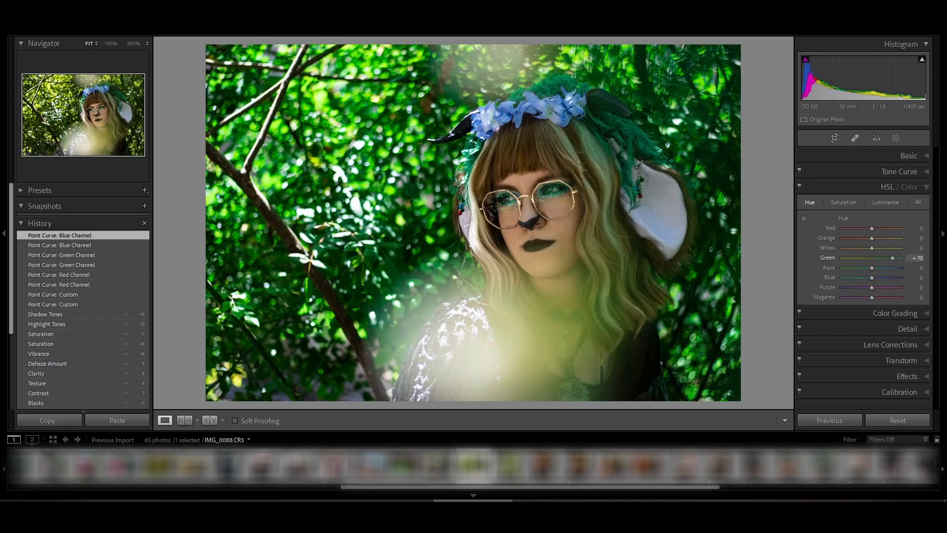
drag(902, 258, 843, 258)
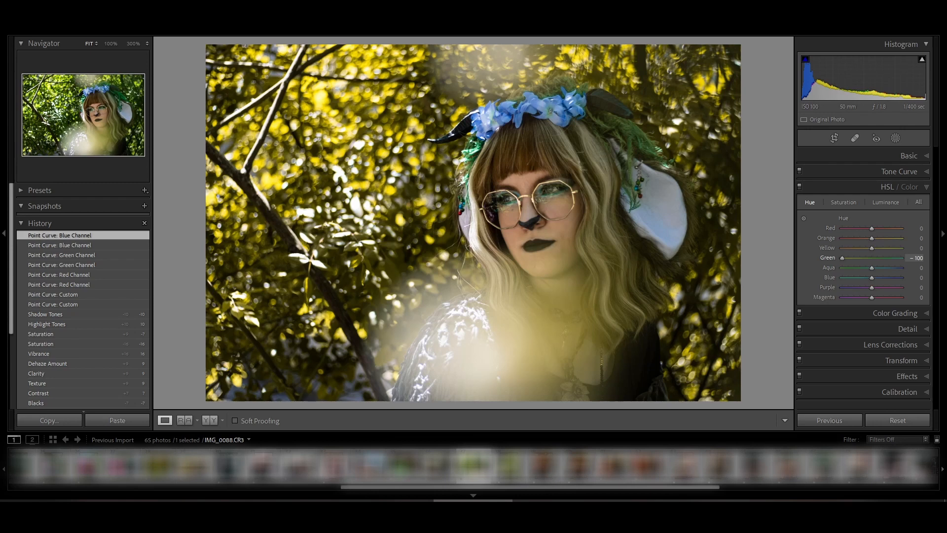
drag(842, 258, 870, 258)
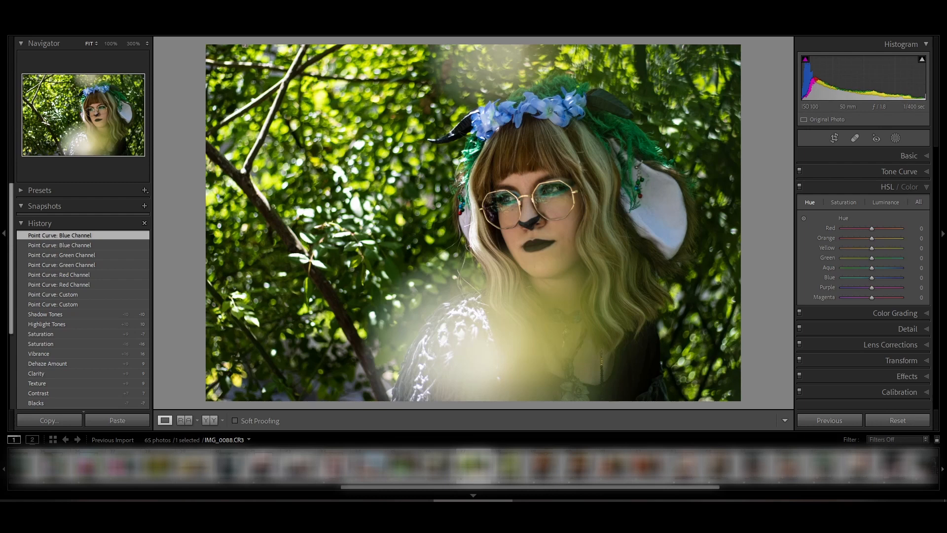
Shift the HSL hues of red to −15, orange to −7 and yellow to −13.
drag(872, 228, 901, 229)
drag(842, 228, 867, 229)
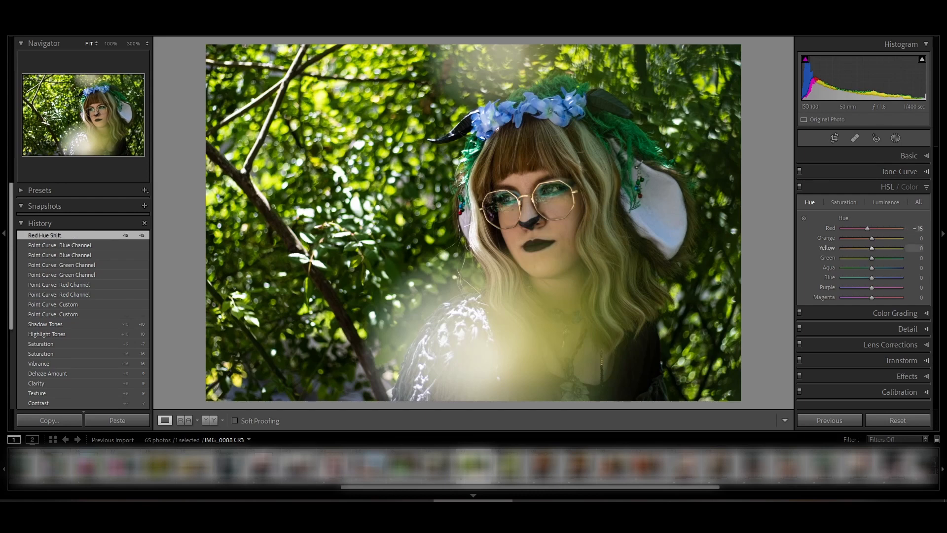
mouse_move(872, 238)
mouse_down()
mouse_move(887, 238)
mouse_move(850, 239)
mouse_move(883, 238)
mouse_move(870, 238)
mouse_up()
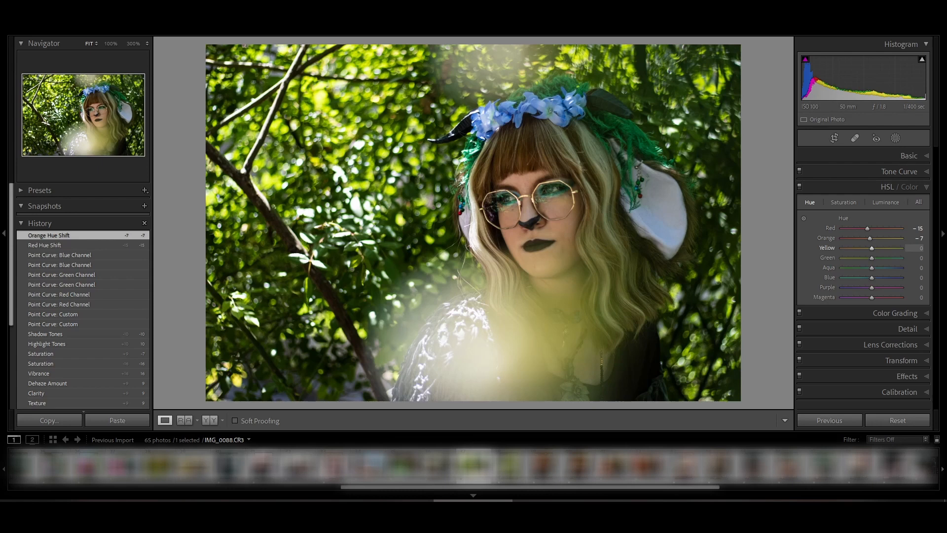
mouse_move(886, 248)
mouse_down()
mouse_move(858, 248)
mouse_move(867, 247)
mouse_up()
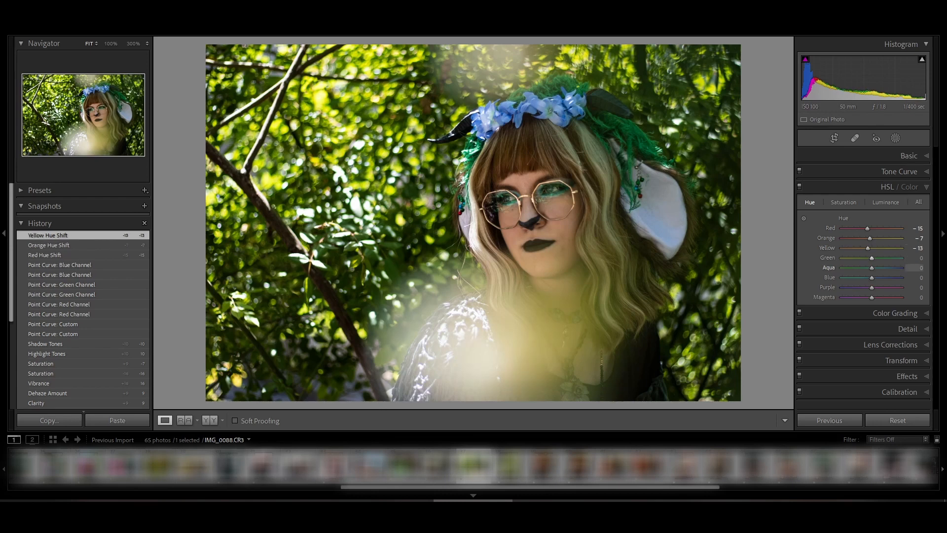
Shift the HSL hues of green to +7, aqua to −2, blue to +8 and purple to −10.
mouse_move(871, 258)
mouse_down()
mouse_move(884, 258)
mouse_move(874, 258)
mouse_up()
mouse_move(872, 268)
mouse_down()
mouse_move(902, 268)
mouse_move(854, 268)
mouse_move(870, 268)
mouse_up()
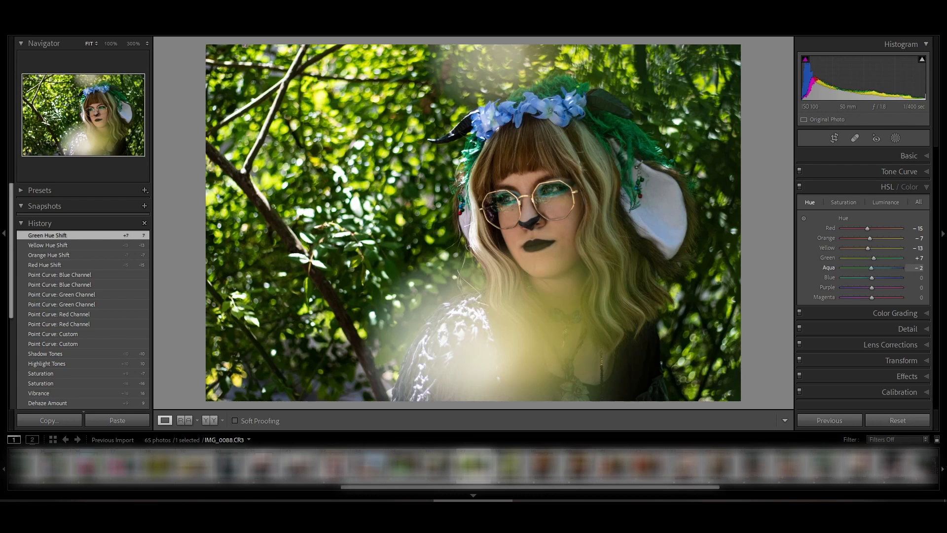
mouse_move(872, 278)
mouse_down()
mouse_move(890, 278)
mouse_move(855, 278)
mouse_move(874, 278)
mouse_up()
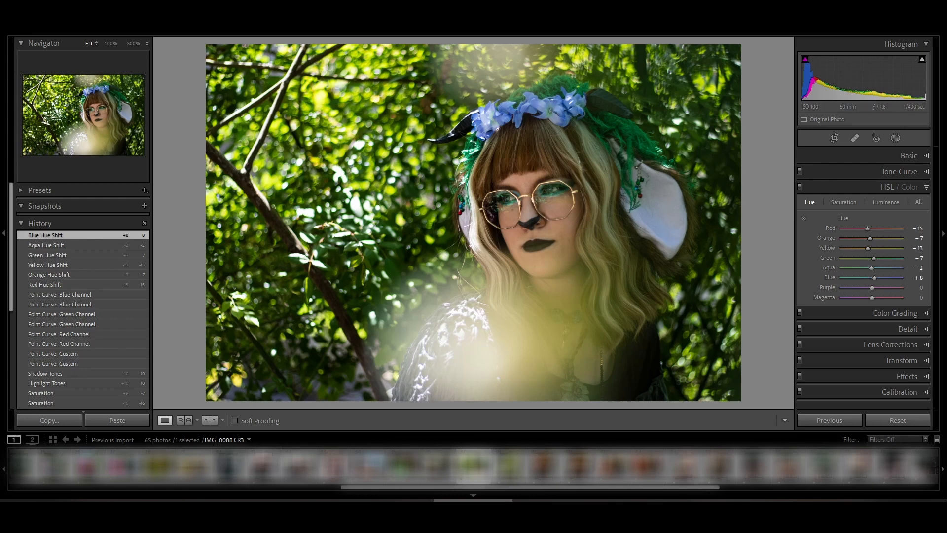
drag(871, 287, 869, 287)
Set the HSL saturation to −50 for green, −5 for red, +10 for orange and −15 for yellow.
click(844, 202)
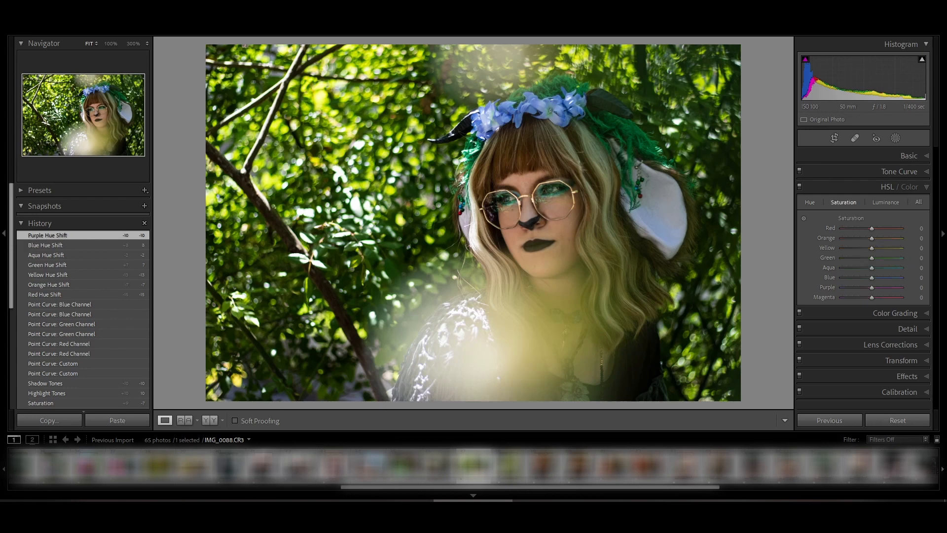
mouse_move(872, 229)
mouse_down()
mouse_move(846, 229)
mouse_move(873, 228)
mouse_up()
drag(872, 258, 843, 258)
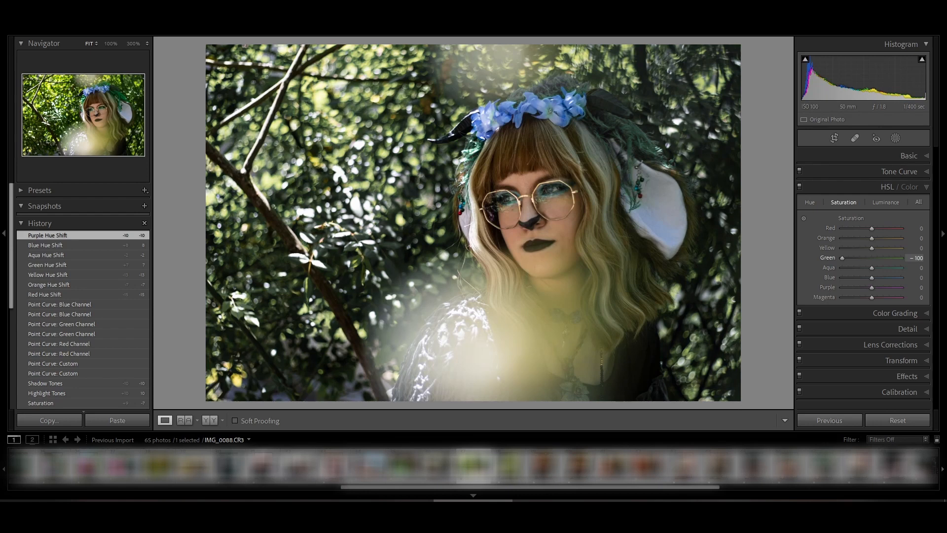
mouse_move(842, 258)
mouse_down()
mouse_move(901, 258)
mouse_move(842, 258)
mouse_up()
mouse_move(842, 258)
mouse_down()
mouse_move(864, 258)
mouse_move(856, 258)
mouse_up()
drag(856, 259, 857, 258)
drag(872, 228, 867, 248)
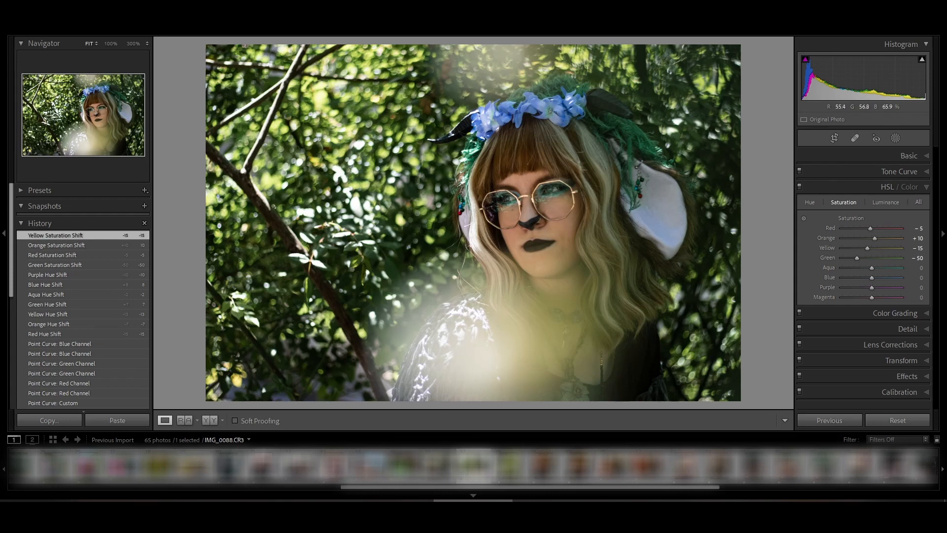
Set the HSL saturation to +35 for aqua, −20 for blue and +12 for purple.
drag(872, 268, 882, 268)
mouse_move(872, 278)
mouse_down()
mouse_move(842, 277)
mouse_move(875, 278)
mouse_move(867, 277)
mouse_up()
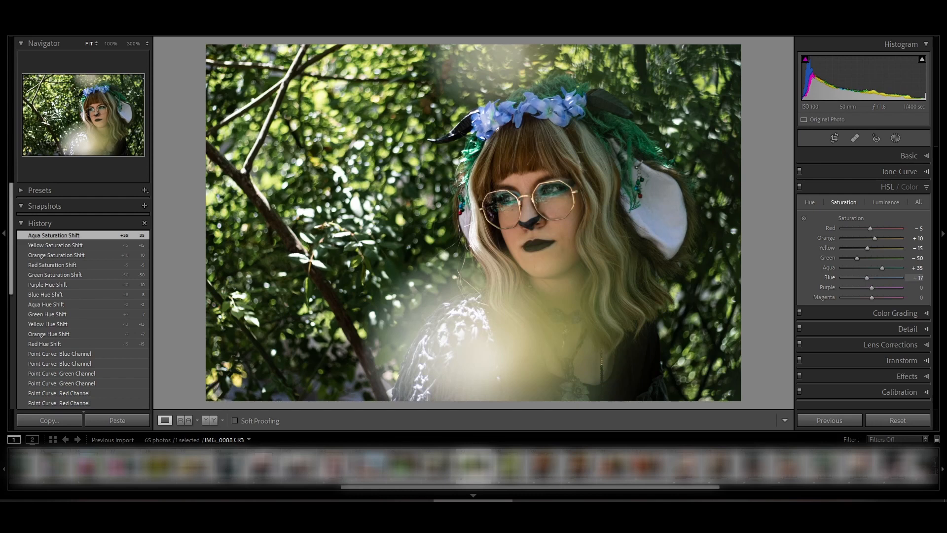
drag(872, 278, 866, 278)
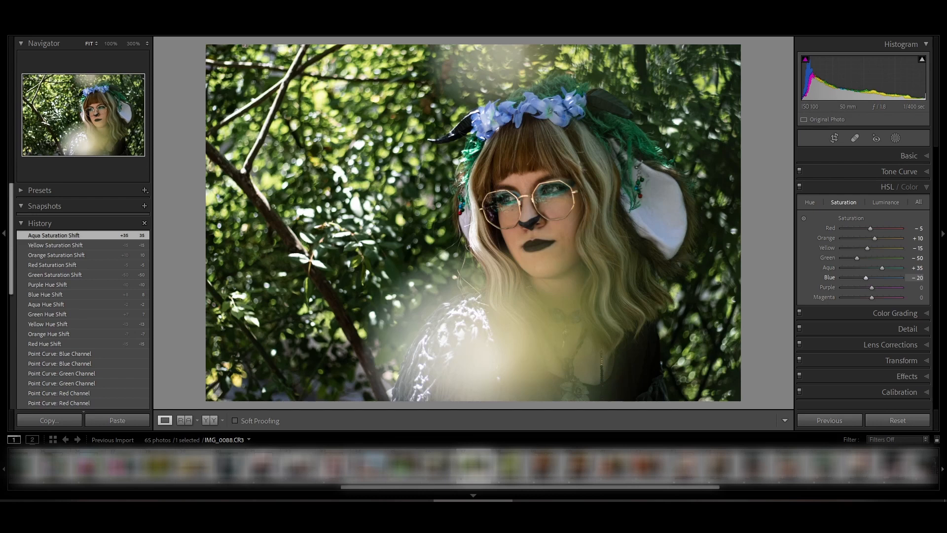
drag(872, 287, 902, 288)
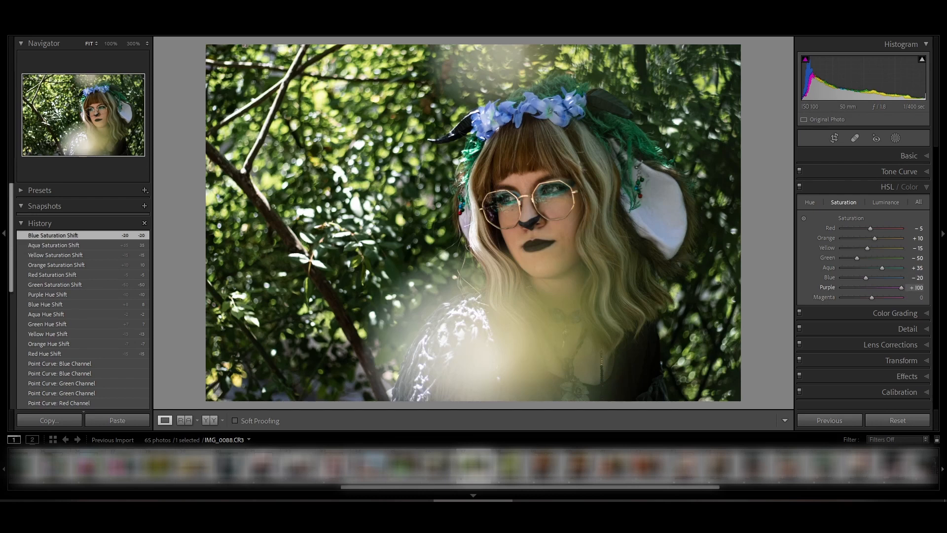
drag(842, 288, 874, 297)
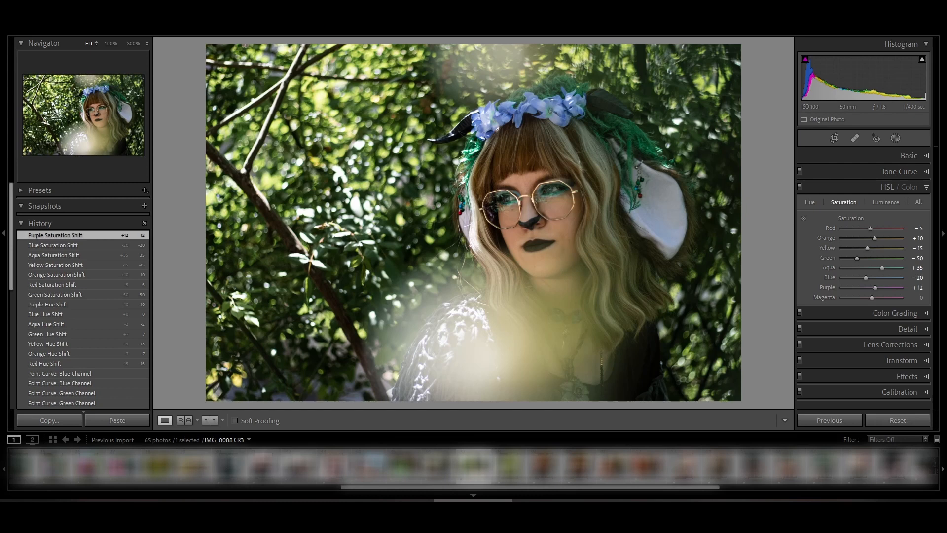
Set the HSL luminance to +10 for both red and blue, checking the red bell beside the hair up close.
click(885, 203)
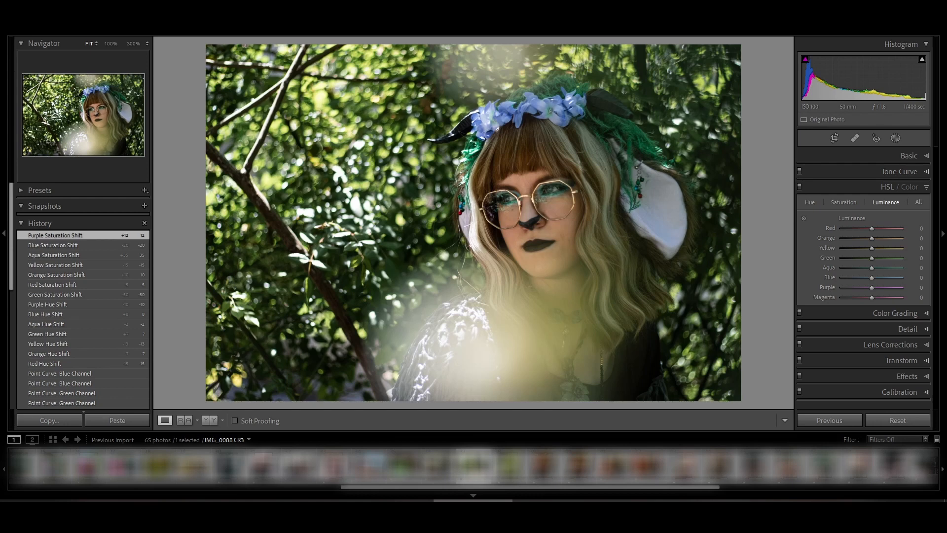
mouse_move(872, 229)
mouse_down()
mouse_move(902, 229)
mouse_move(843, 229)
mouse_move(880, 228)
mouse_up()
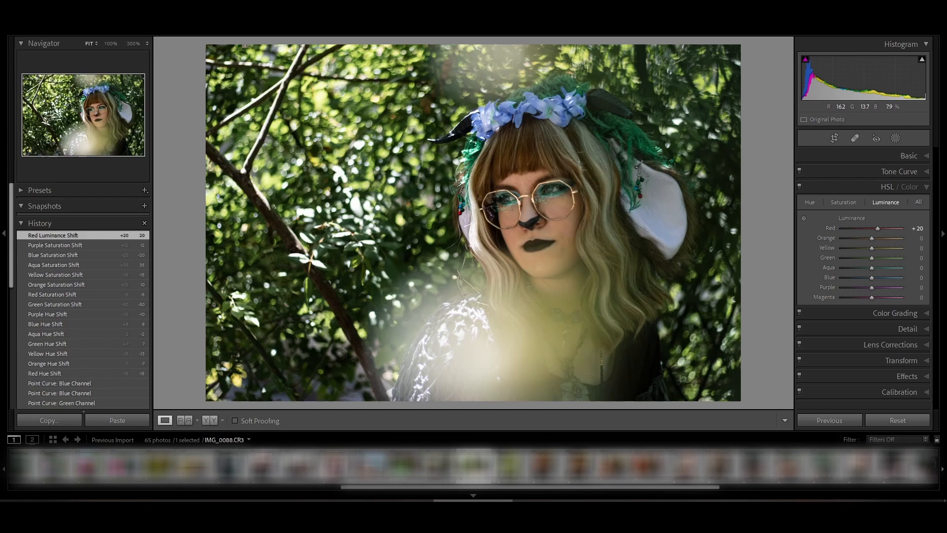
click(461, 215)
drag(878, 228, 874, 228)
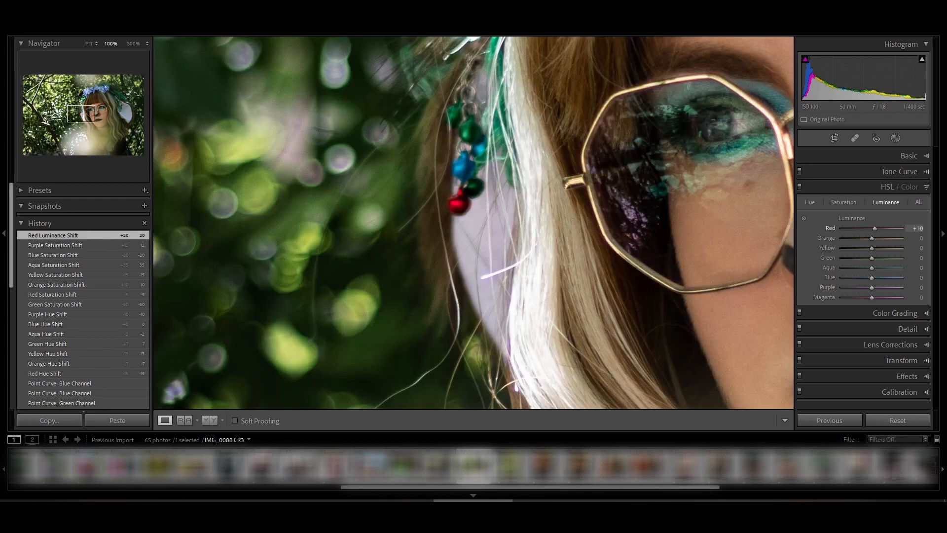
key(z)
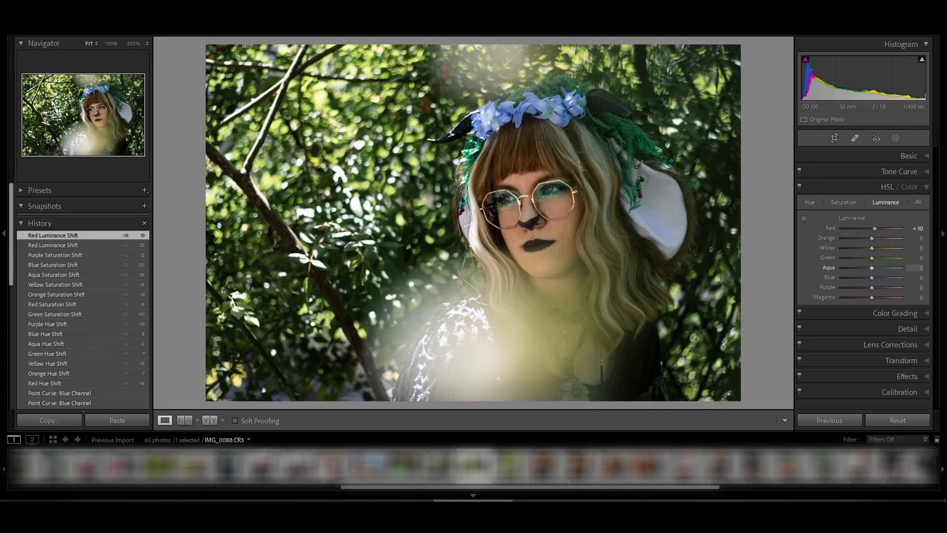
mouse_move(872, 278)
mouse_down()
mouse_move(893, 278)
mouse_move(878, 278)
mouse_up()
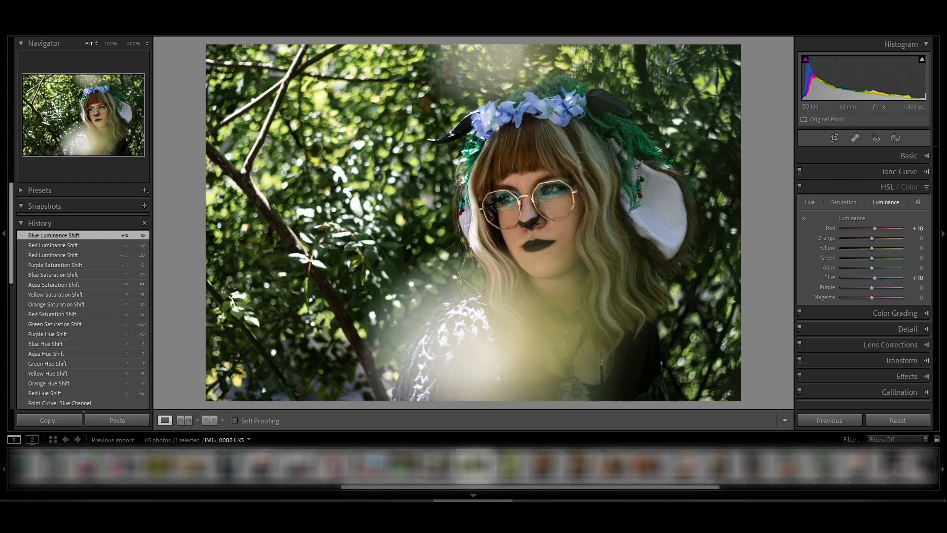
click(810, 203)
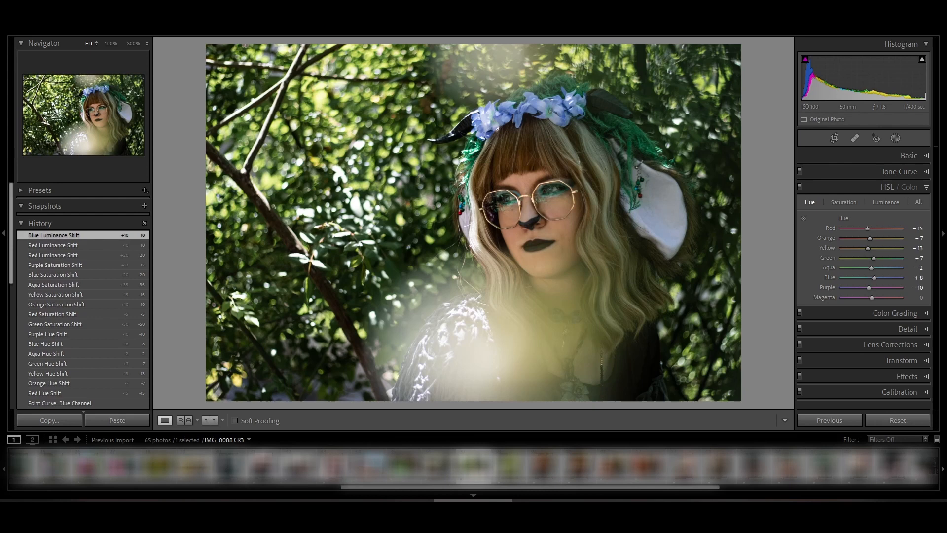
click(886, 202)
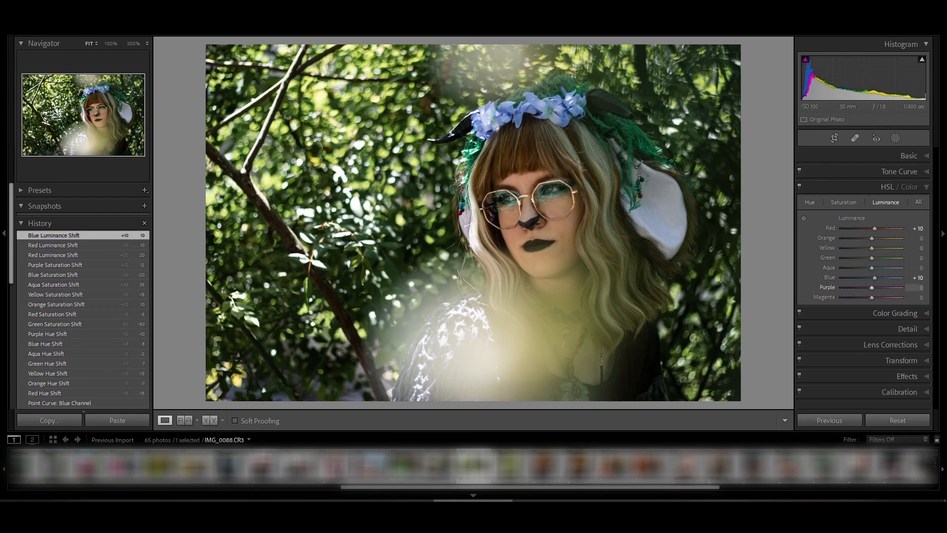
mouse_move(872, 258)
mouse_down()
mouse_move(883, 258)
mouse_move(873, 258)
mouse_up()
click(810, 202)
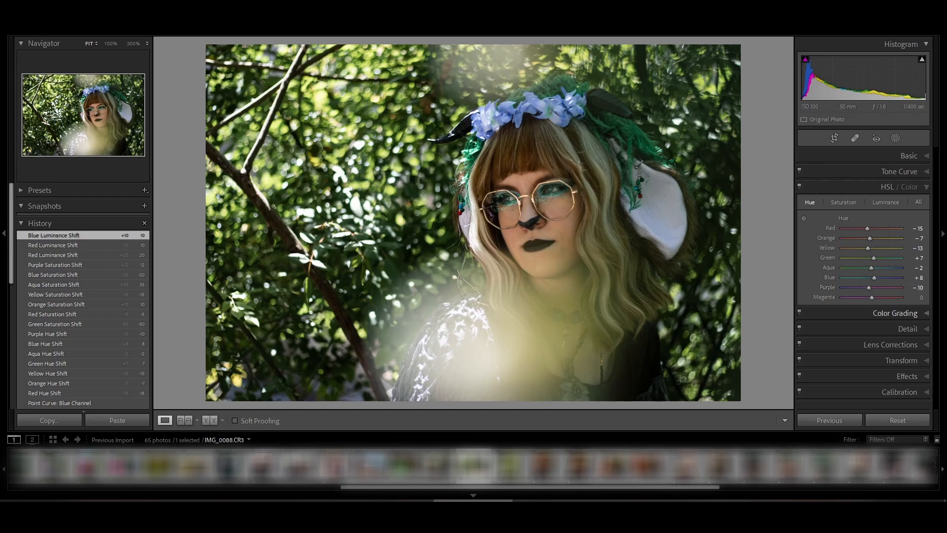
Color-grade the shadows blue at hue 233, saturation 25, and the highlights orange at hue 41.
click(896, 313)
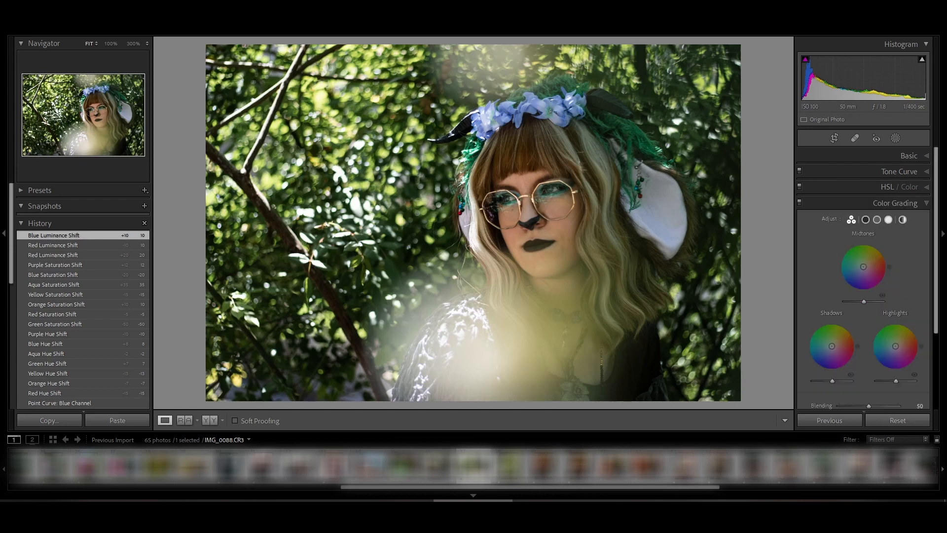
scroll(863, 279, down, 2)
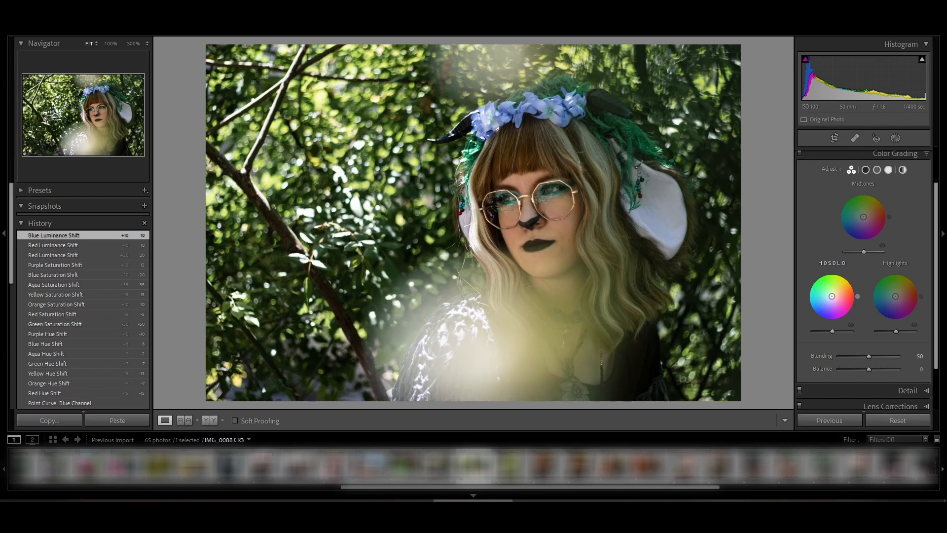
drag(832, 296, 829, 300)
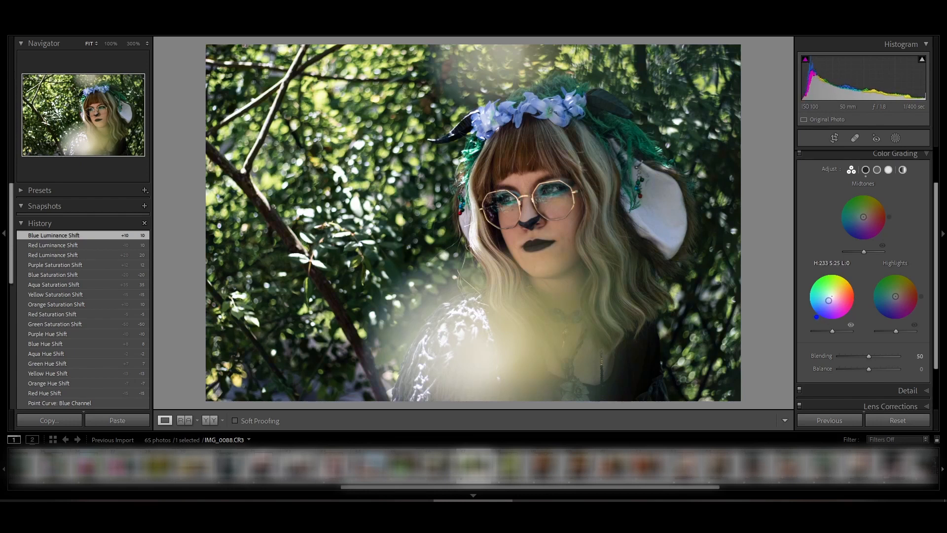
drag(895, 296, 900, 293)
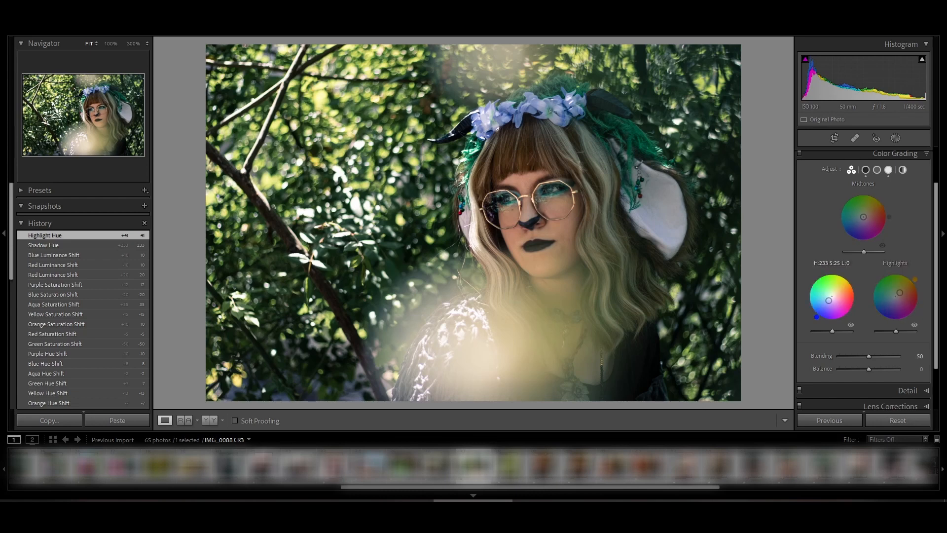
Swap the color grading to orange shadows at a hue of about 45 and blue highlights at hue 225.
drag(829, 301, 834, 294)
drag(900, 293, 893, 299)
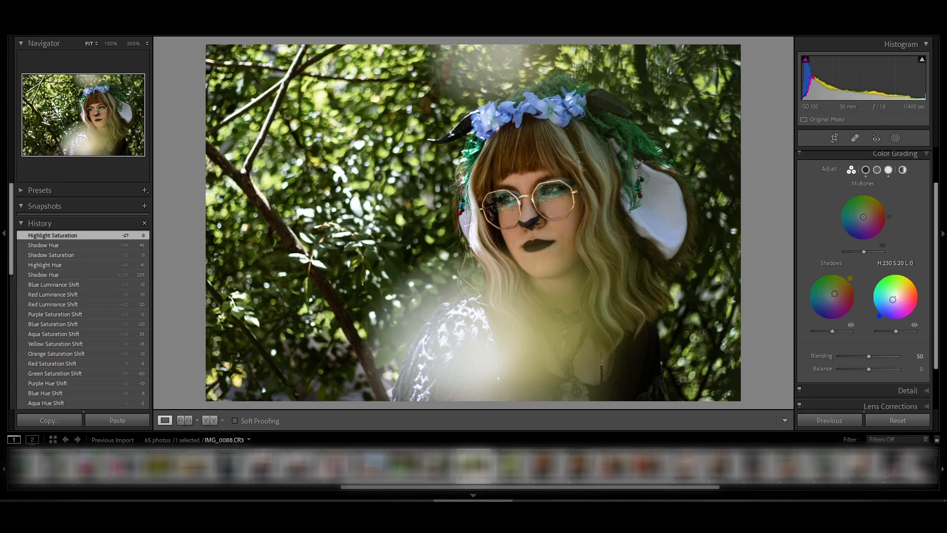
drag(893, 300, 894, 298)
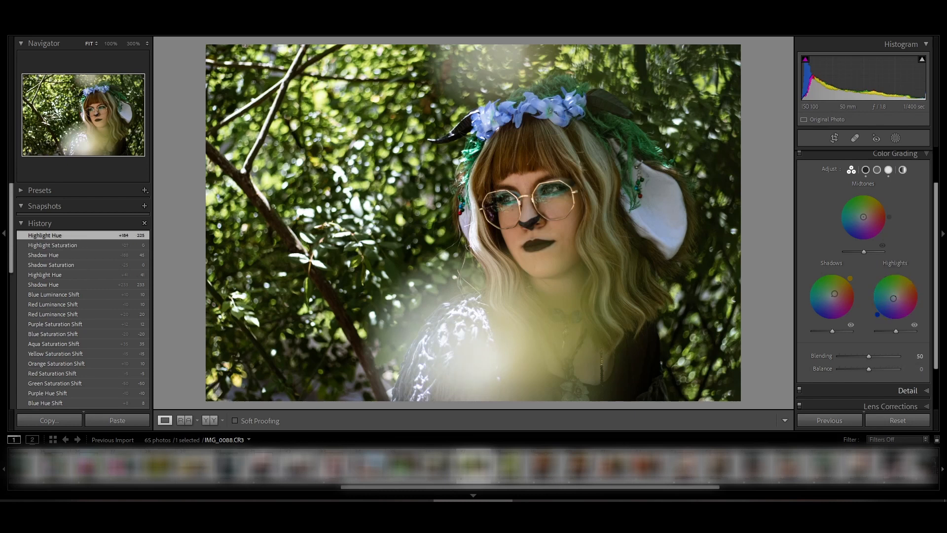
Compare the earlier blue-shadow, orange-highlight grading with the latest history state, and try out the grading's blending and balance.
click(74, 275)
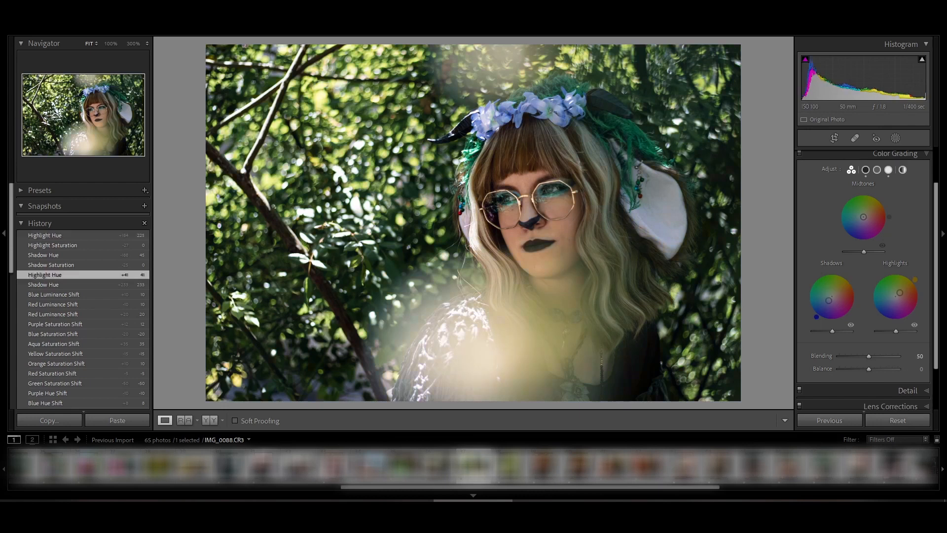
click(74, 235)
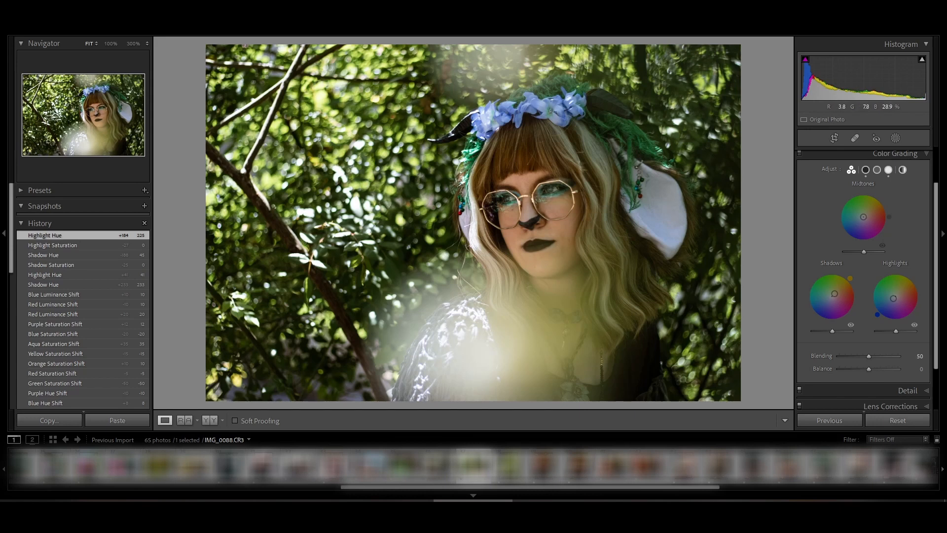
drag(898, 356, 868, 356)
drag(869, 368, 867, 368)
Focus the detail preview on the eye behind the glasses and set the sharpening masking to 85, checking the face up close.
click(908, 390)
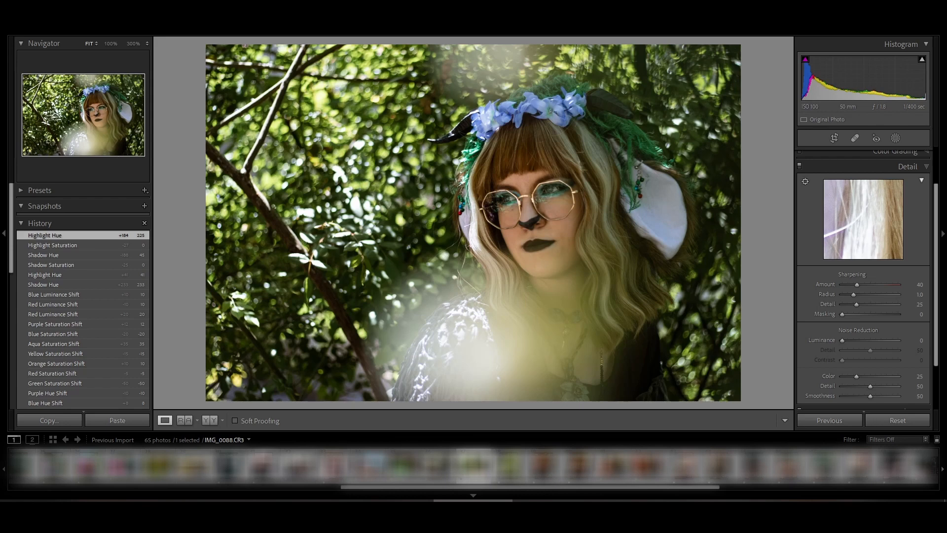
click(805, 181)
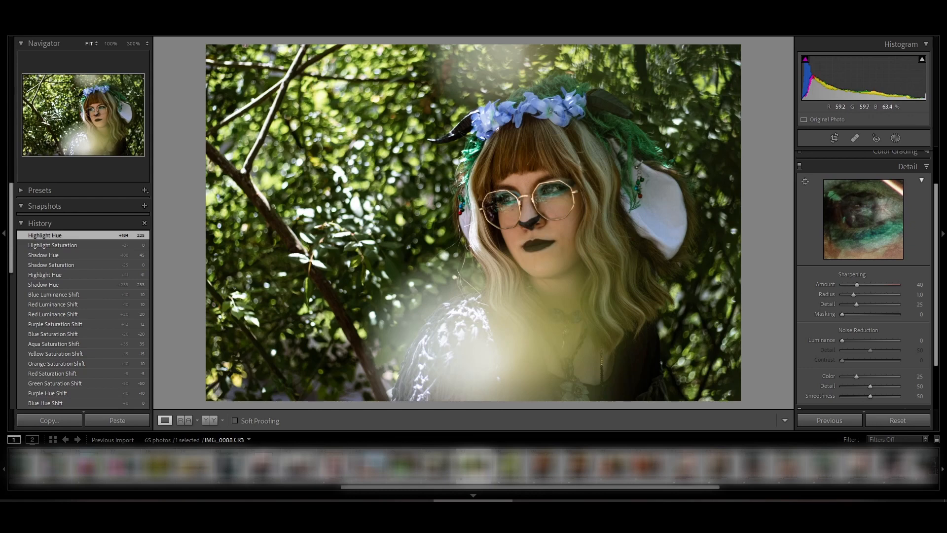
drag(842, 314, 890, 314)
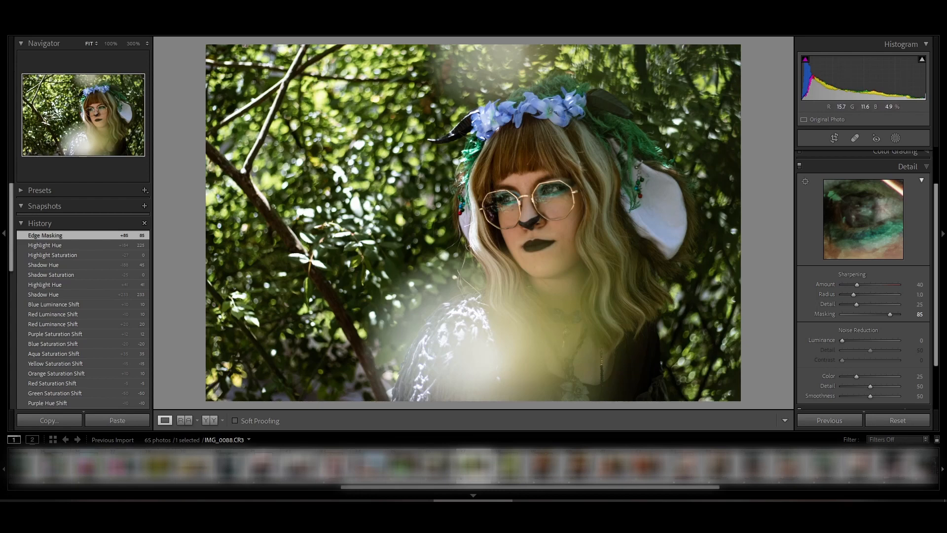
click(501, 190)
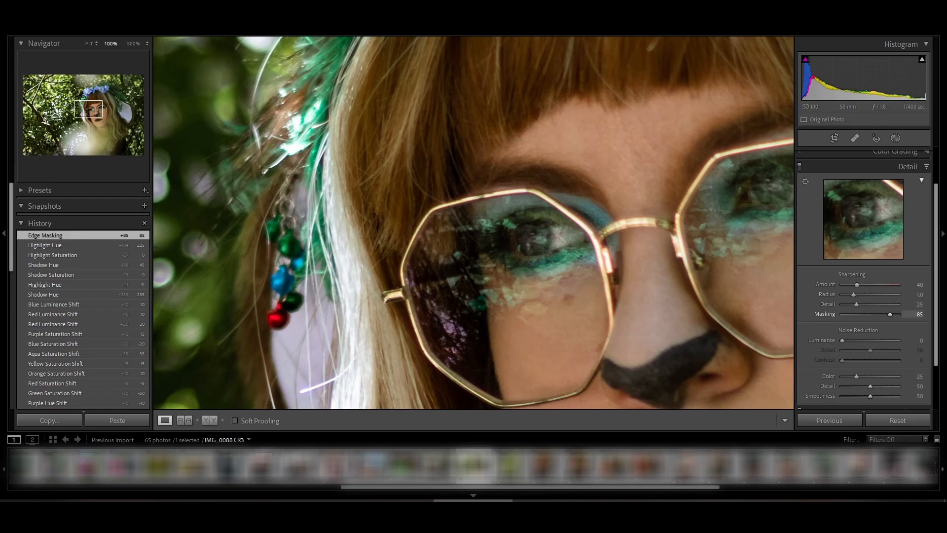
key(z)
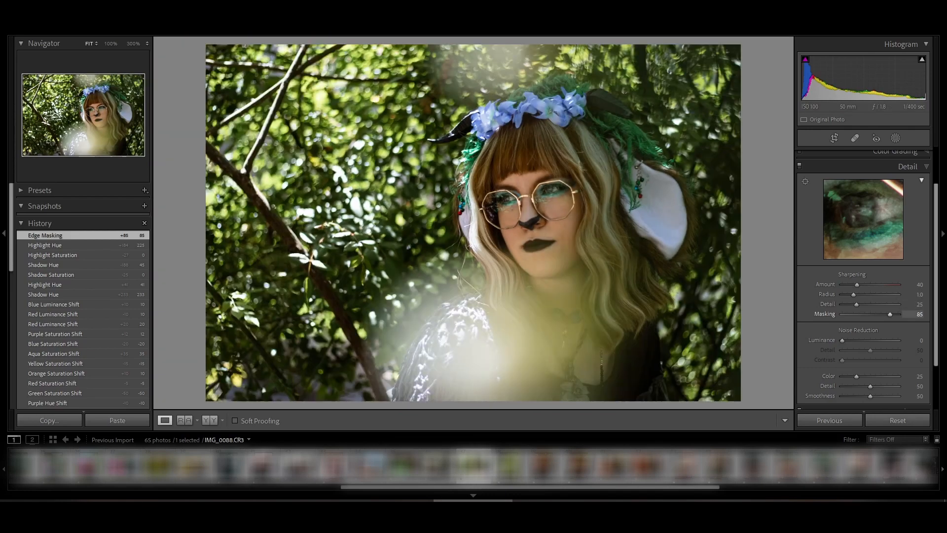
Raise the sharpening masking to 89 using the edge mask view, and compare the photo with and without the detail adjustments.
key(alt)
alt+click(890, 315)
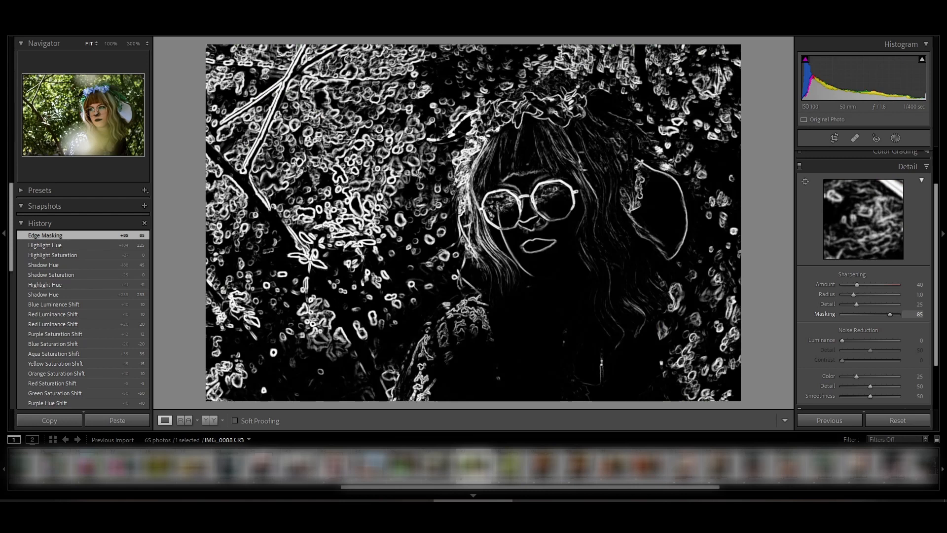
drag(890, 314, 892, 314)
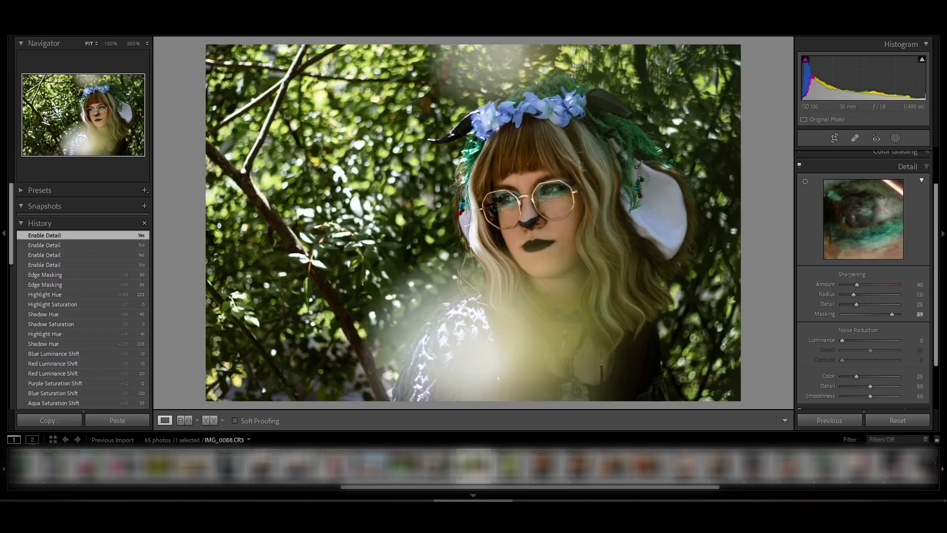
click(800, 167)
click(800, 166)
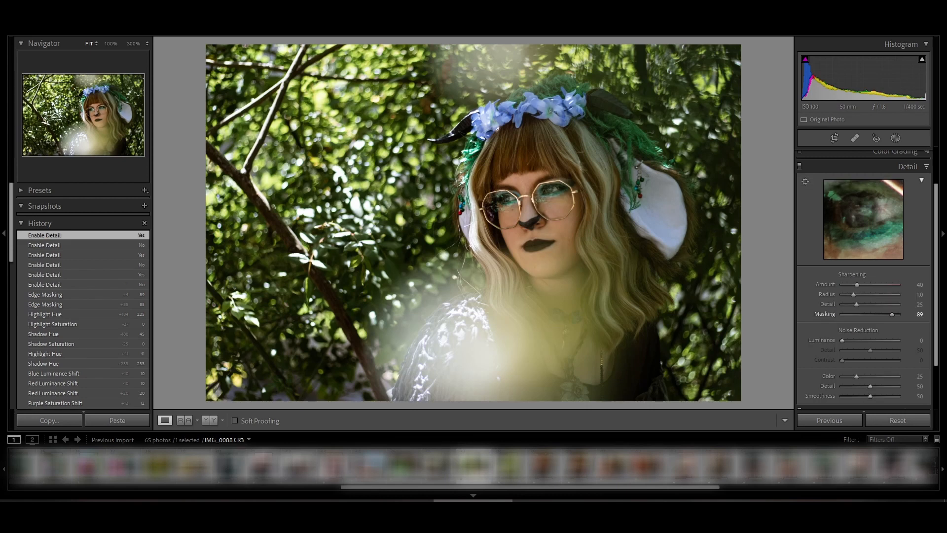
Focus the detail preview on the forehead skin and set the luminance noise reduction to 10.
click(806, 181)
click(528, 183)
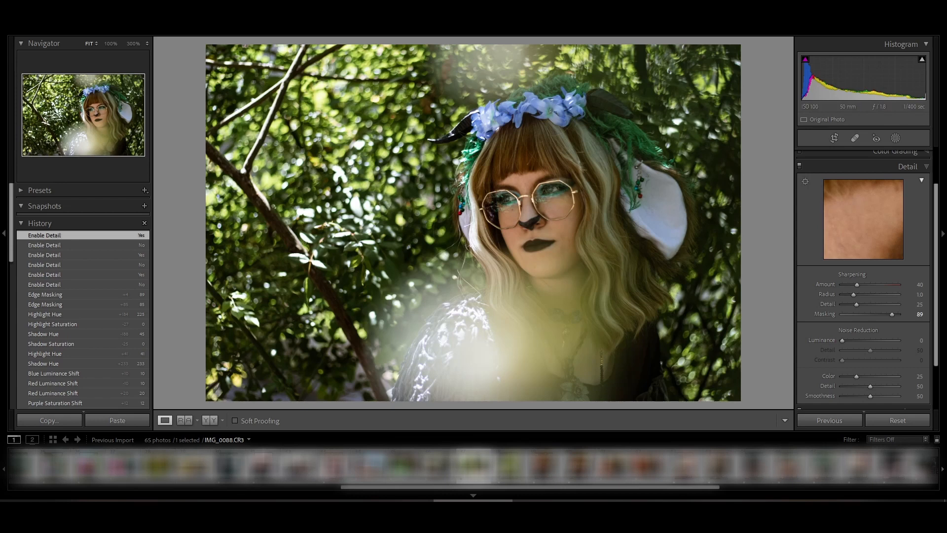
mouse_move(843, 341)
mouse_down()
mouse_move(869, 340)
mouse_move(842, 340)
mouse_move(854, 340)
mouse_up()
drag(848, 340, 848, 341)
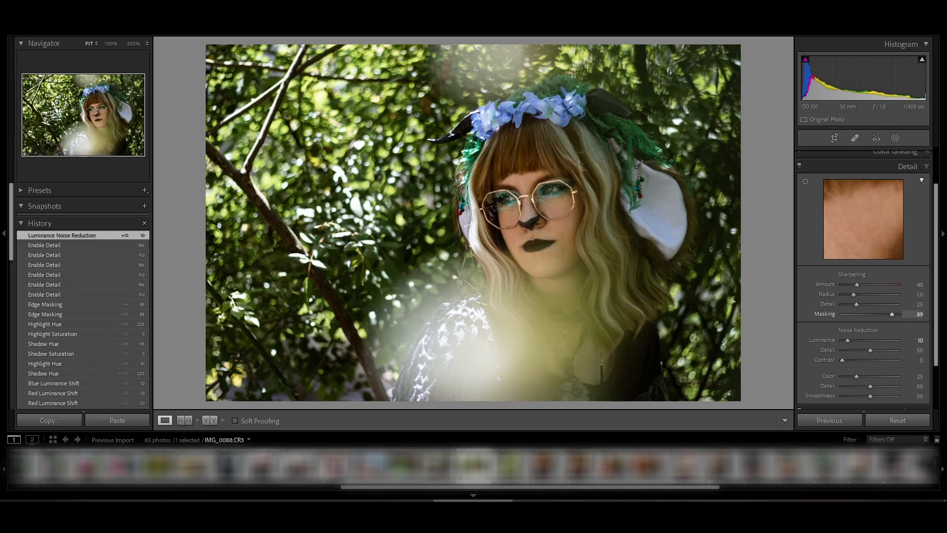
Remove chromatic aberration from the photo, comparing the correction on and off up close around the glasses and hair.
scroll(863, 316, down, 2)
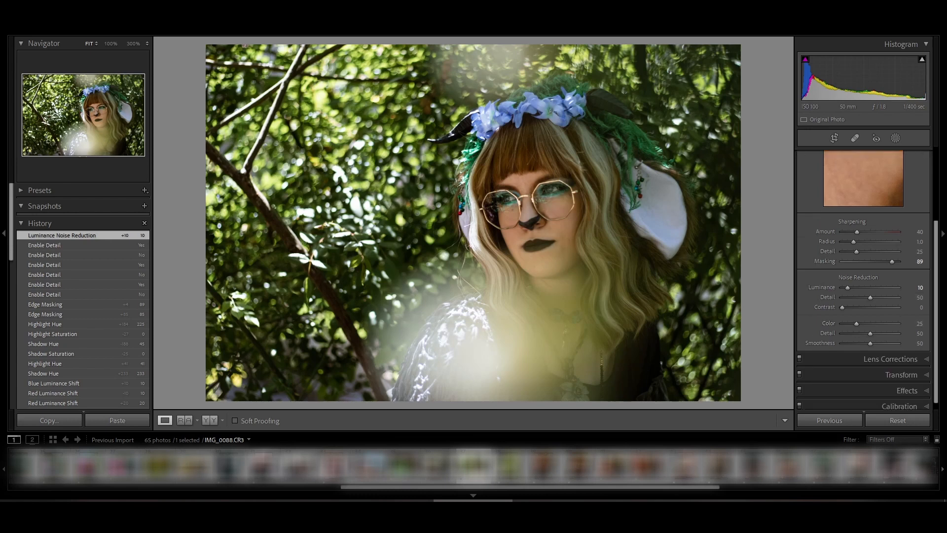
scroll(863, 296, up, 2)
scroll(864, 296, down, 2)
scroll(863, 296, up, 1)
scroll(878, 307, down, 1)
click(894, 359)
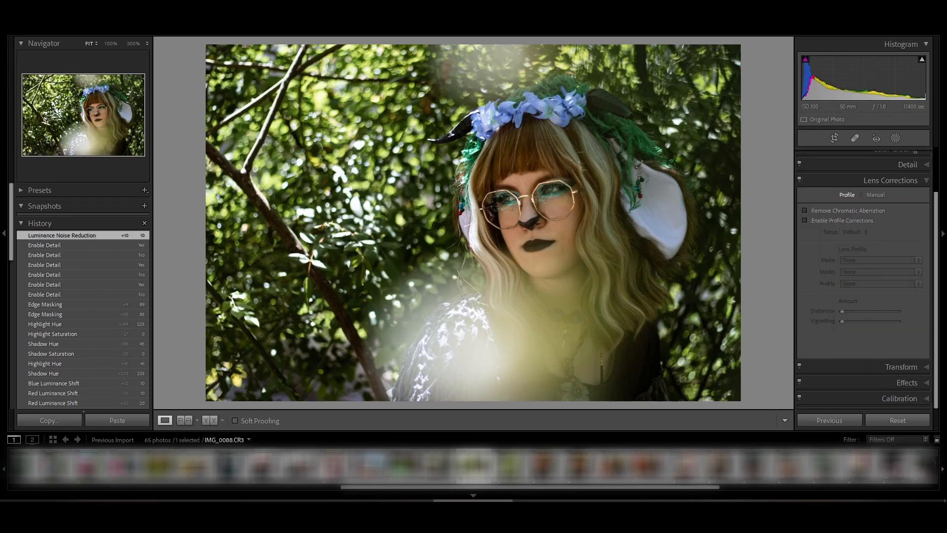
click(806, 210)
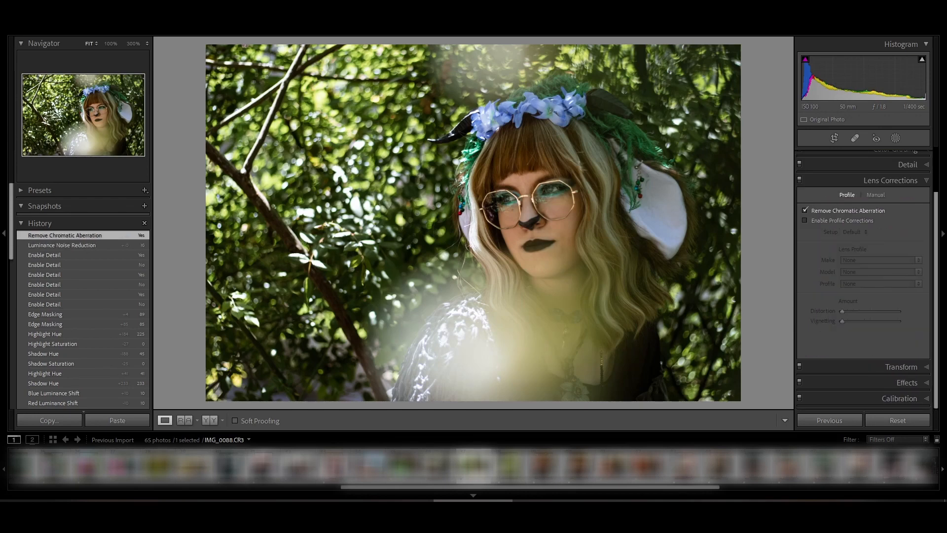
key(z)
click(805, 210)
click(805, 210)
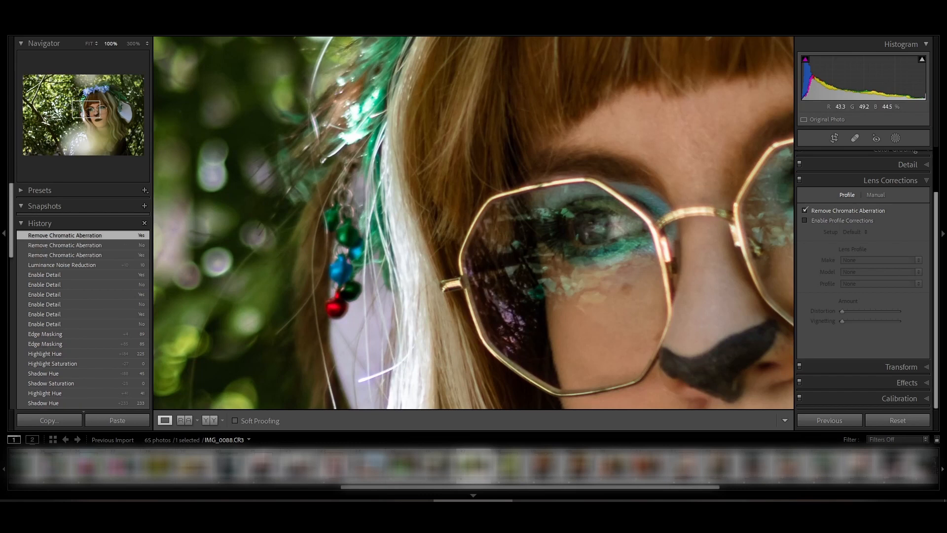
key(z)
Enable the lens profile corrections and compare the photo with and without the lens corrections, leaving them on.
click(805, 221)
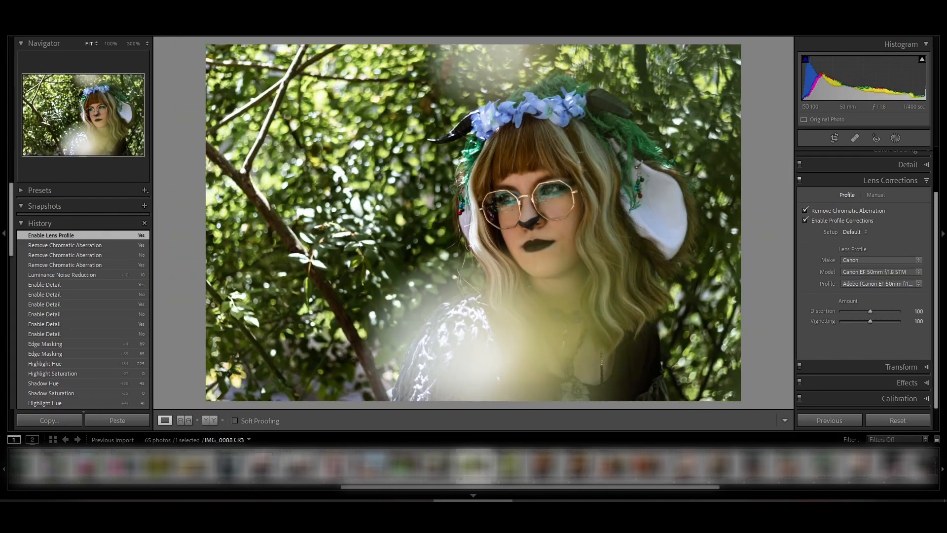
click(799, 180)
click(800, 180)
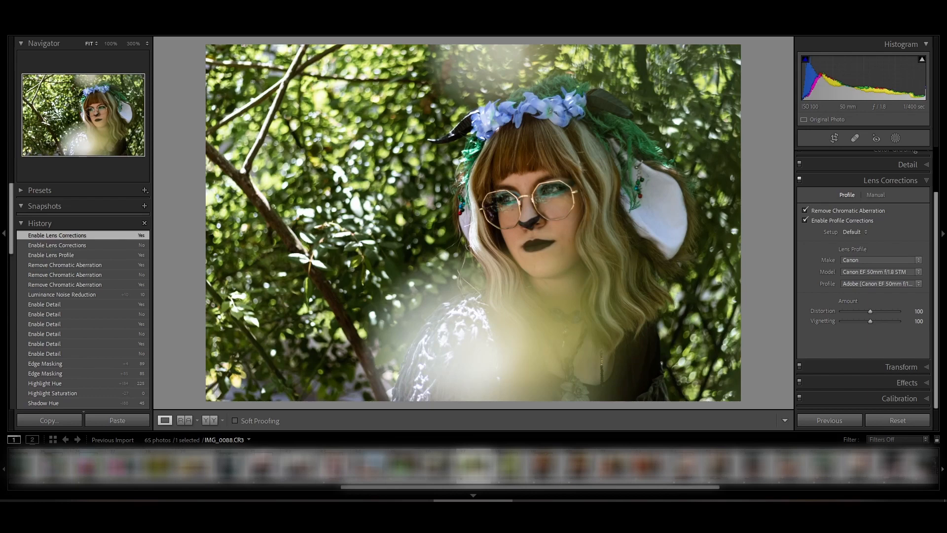
click(799, 180)
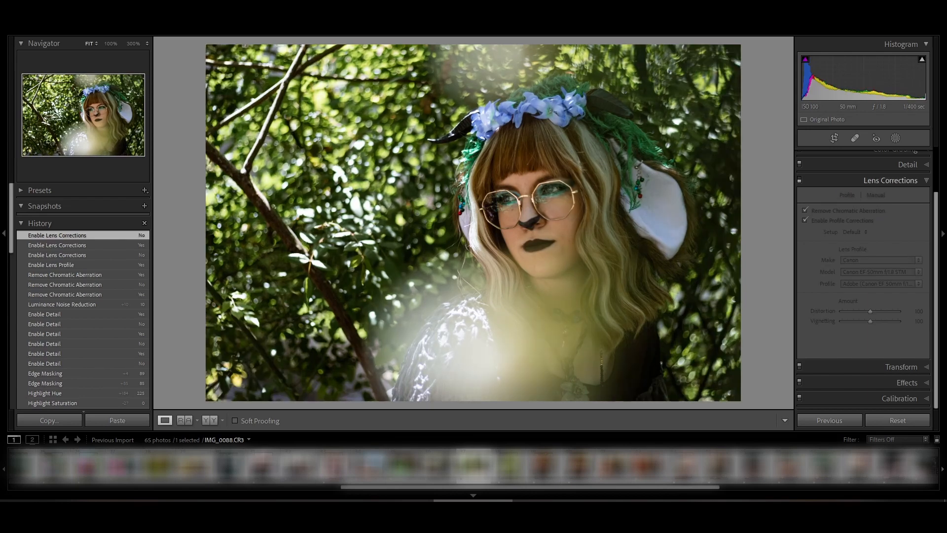
click(799, 180)
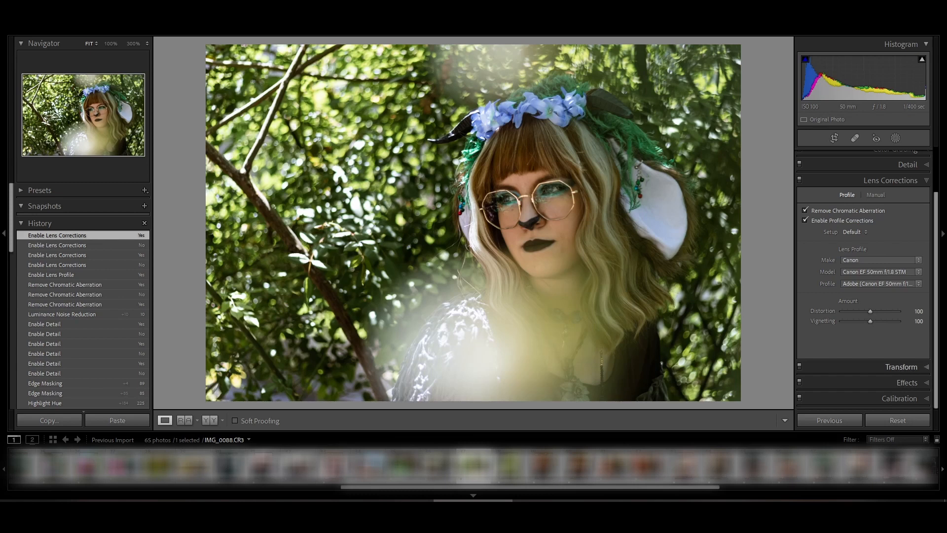
Try out the vertical, horizontal, rotate, aspect and scale transform adjustments.
click(902, 366)
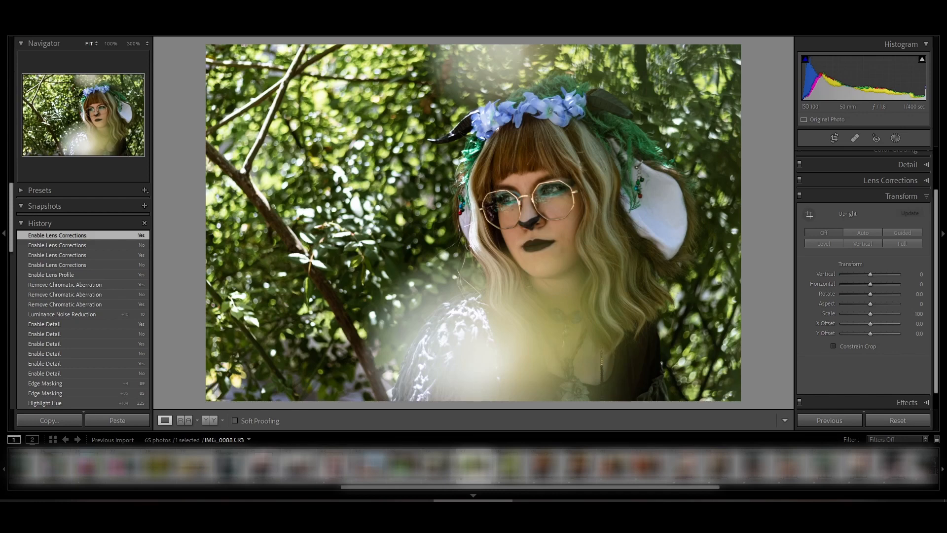
mouse_move(870, 274)
mouse_down()
mouse_move(889, 274)
mouse_move(851, 274)
mouse_move(867, 274)
mouse_up()
mouse_move(878, 285)
mouse_down()
mouse_move(859, 284)
mouse_move(889, 295)
mouse_move(861, 294)
mouse_move(870, 294)
mouse_up()
mouse_move(871, 304)
mouse_down()
mouse_move(841, 303)
mouse_move(871, 304)
mouse_move(870, 313)
mouse_up()
click(901, 196)
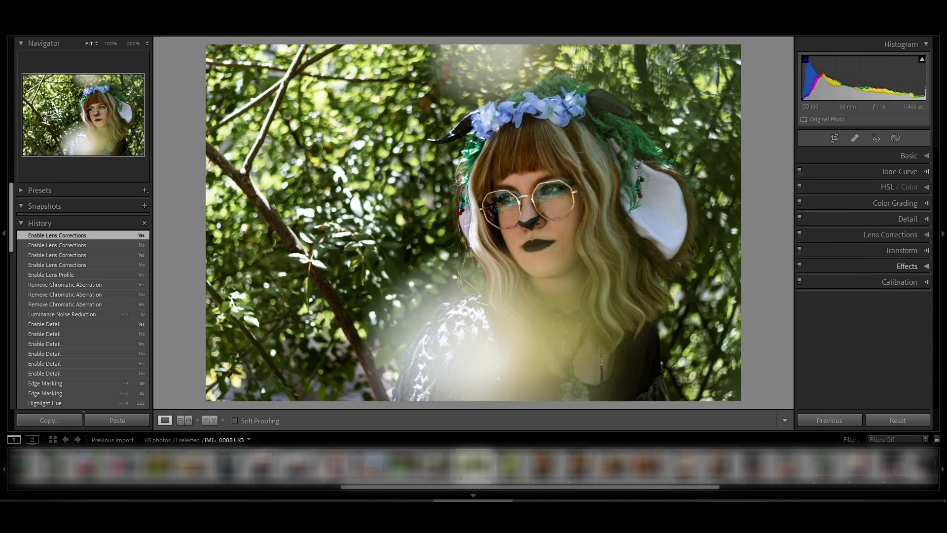
Try a grain amount of 100 on the face up close, reset it to 0, and try out the post-crop vignetting amount.
click(906, 265)
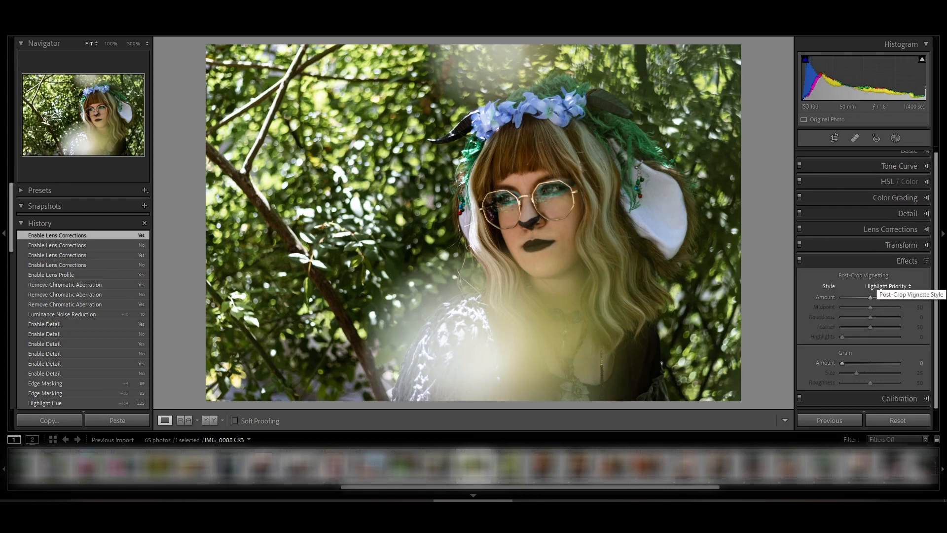
mouse_move(842, 363)
mouse_down()
mouse_move(899, 364)
mouse_move(843, 363)
mouse_up()
click(517, 183)
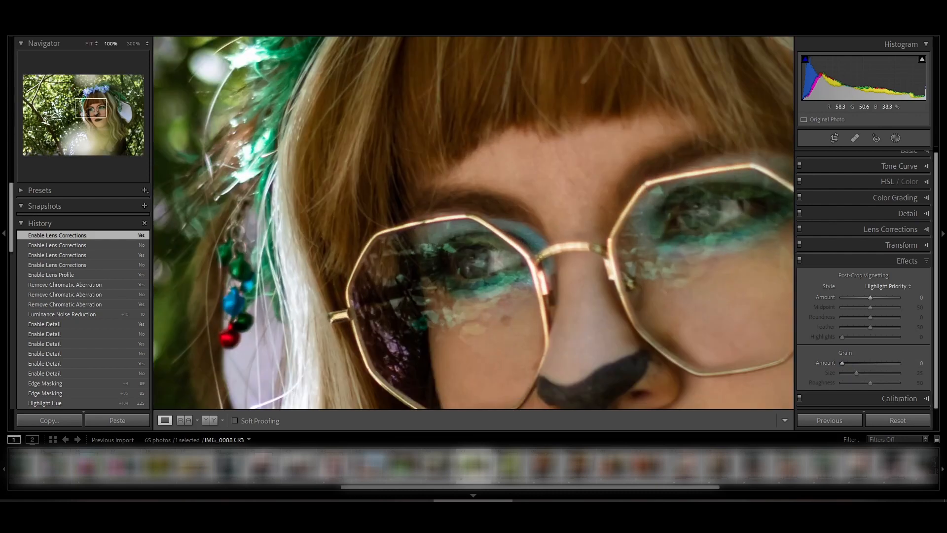
drag(843, 363, 899, 364)
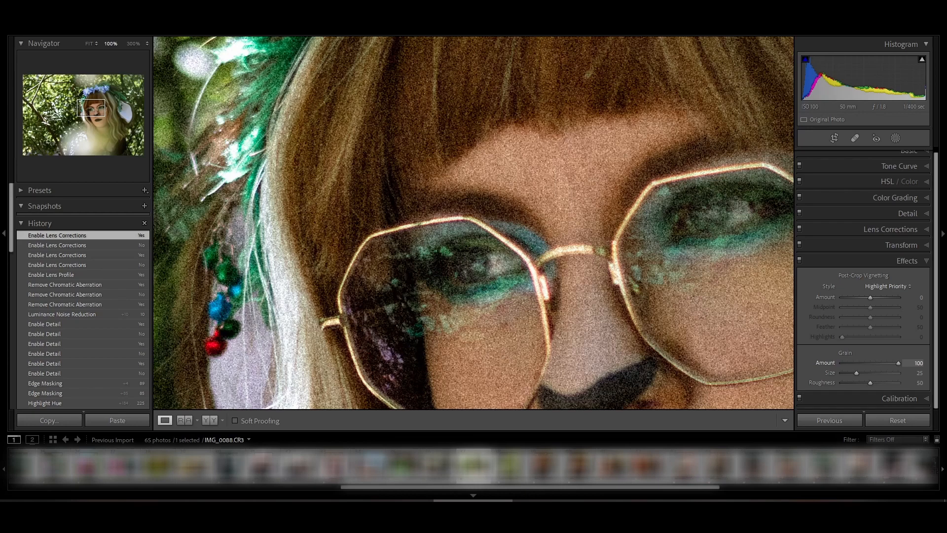
click(617, 256)
drag(899, 363, 842, 363)
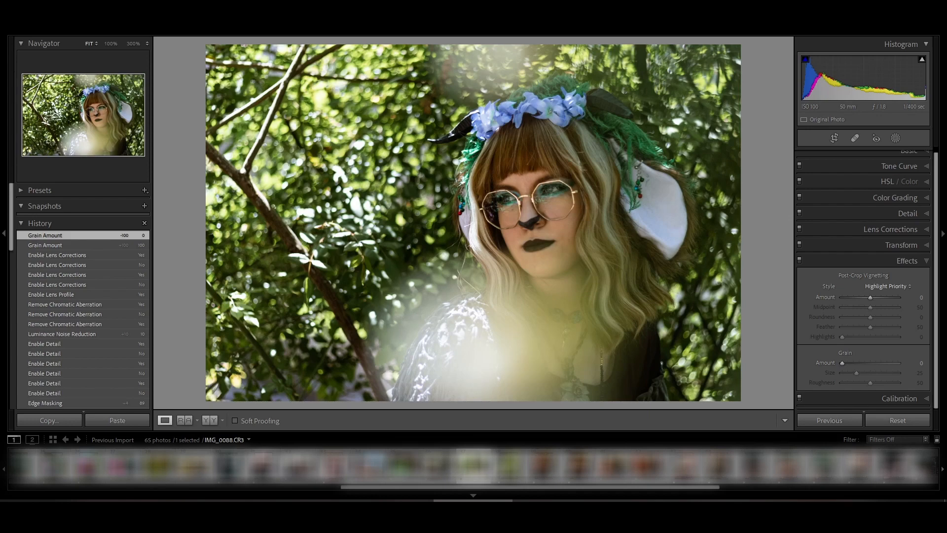
mouse_move(870, 297)
mouse_down()
mouse_move(895, 297)
mouse_move(846, 297)
mouse_move(870, 297)
mouse_up()
click(907, 260)
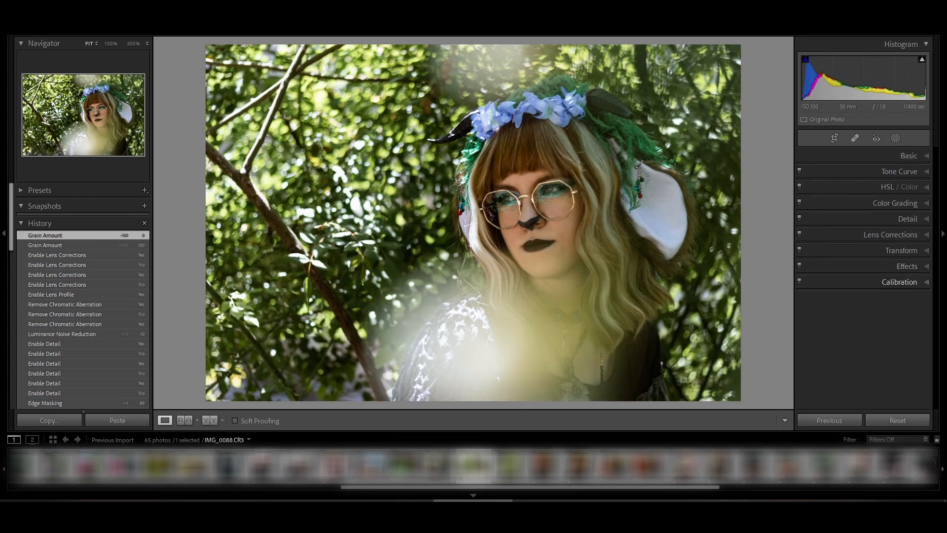
Review the camera calibration settings alongside the HSL hue adjustments.
click(899, 282)
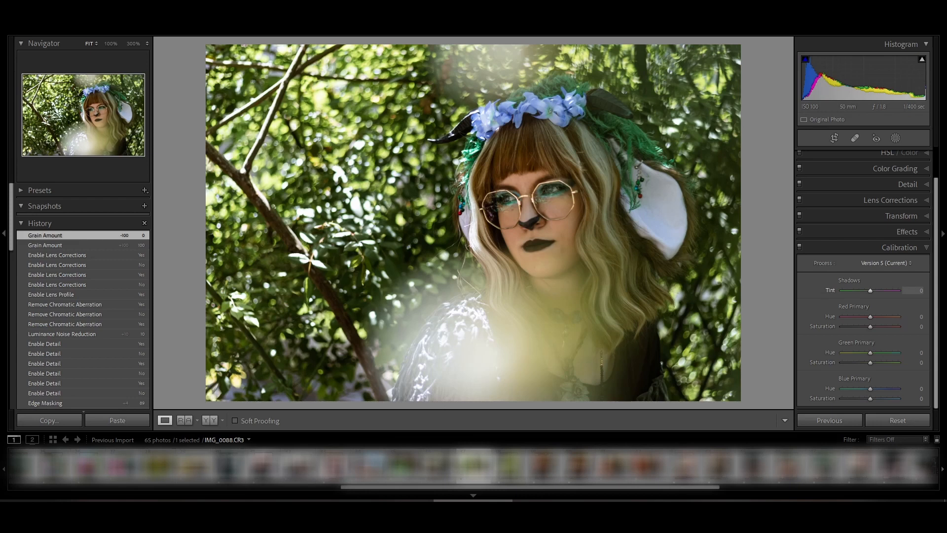
scroll(863, 276, up, 2)
click(927, 187)
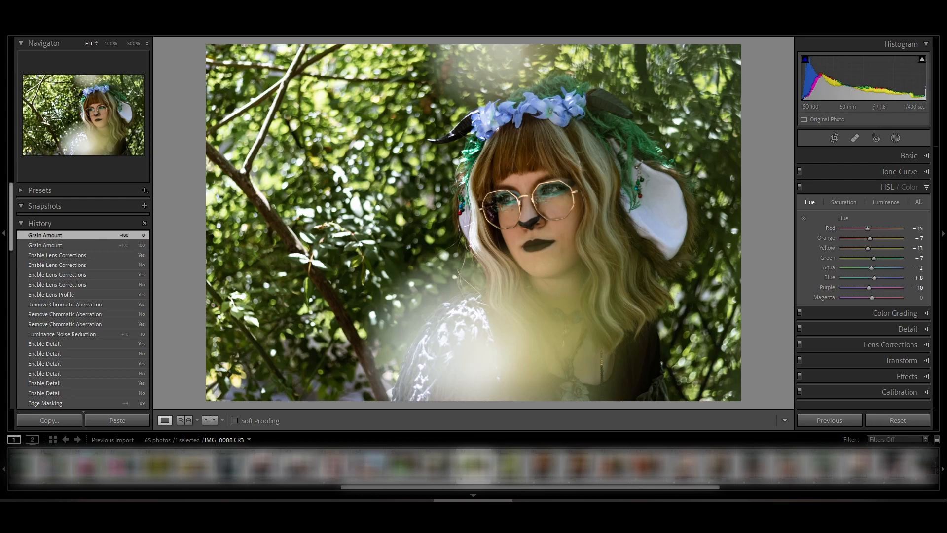
click(926, 187)
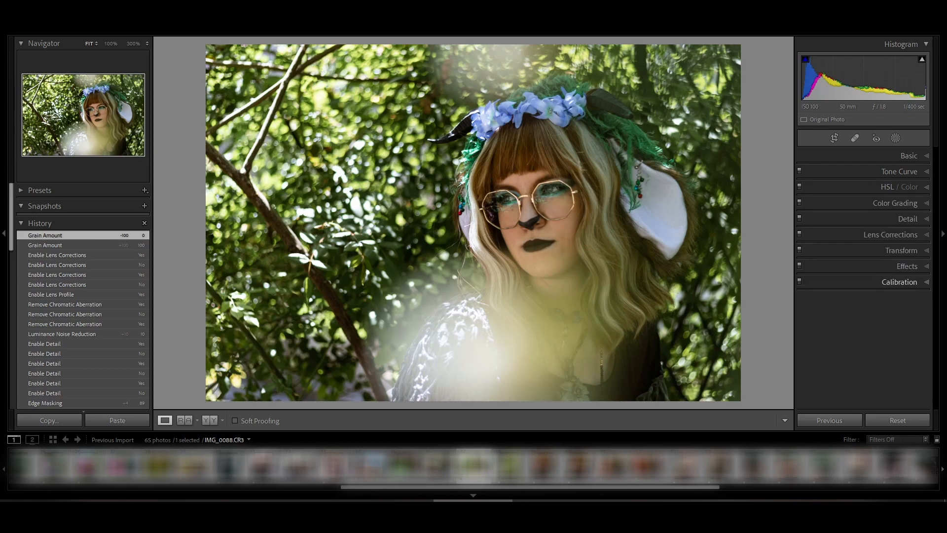
Try the calibration's shadow tint at +100 and towards green, and set it to +25.
click(913, 282)
scroll(908, 286, down, 2)
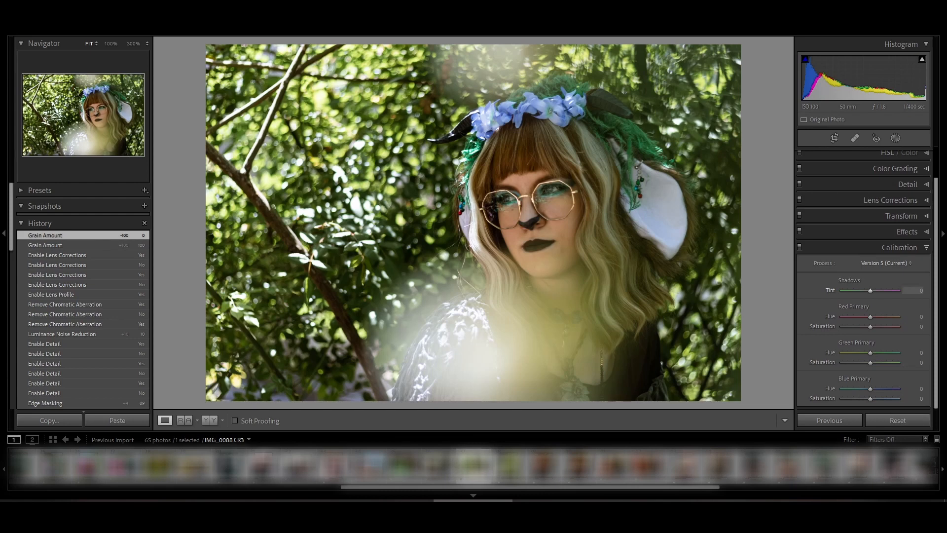
text(100)
key(Return)
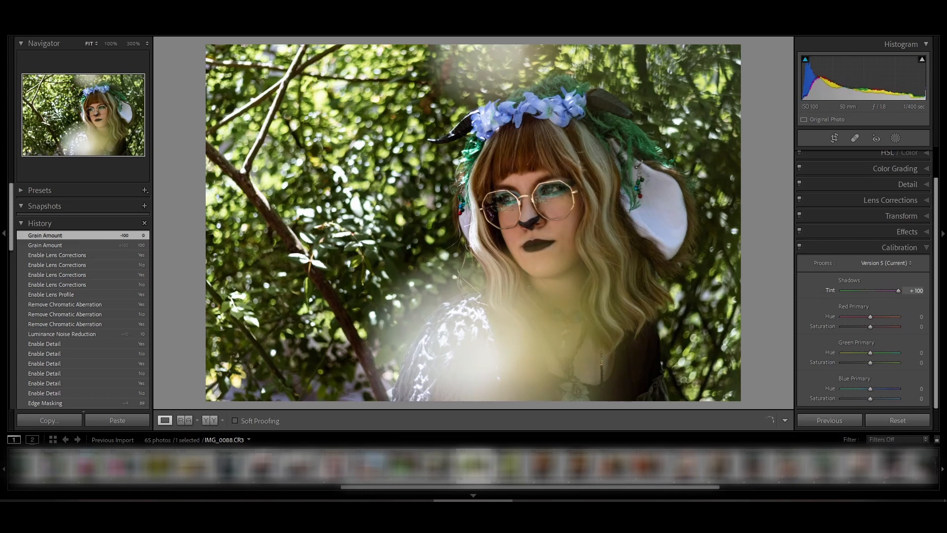
drag(898, 291, 842, 291)
drag(862, 290, 870, 291)
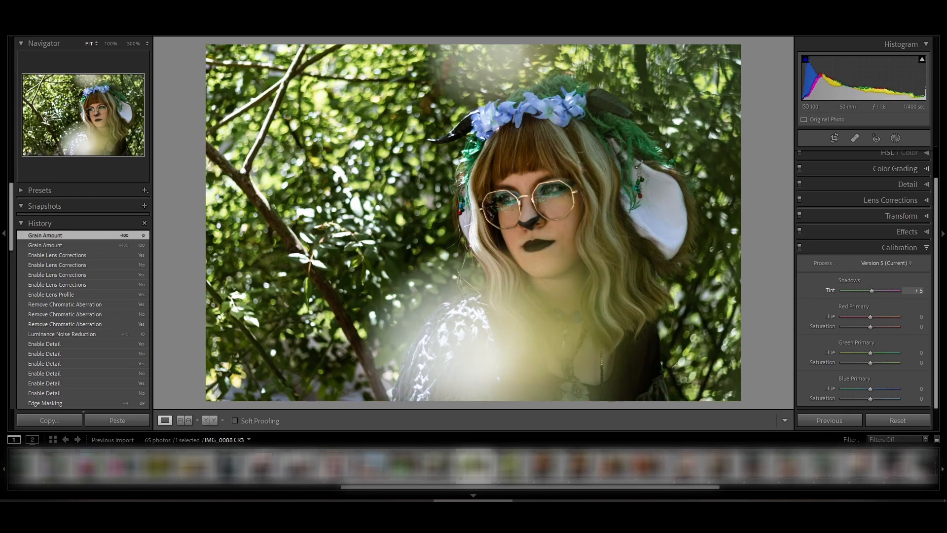
drag(886, 291, 878, 290)
drag(877, 291, 877, 291)
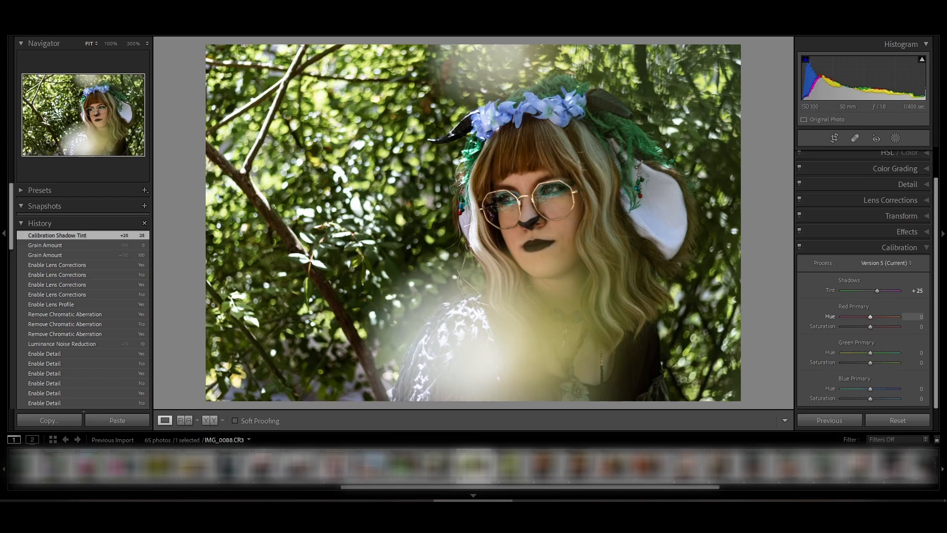
Set the calibration's red primary hue and green primary hue to +5 each, trying out the blue primary hue as well.
mouse_move(870, 317)
mouse_down()
mouse_move(895, 317)
mouse_move(842, 317)
mouse_move(881, 317)
mouse_move(872, 317)
mouse_up()
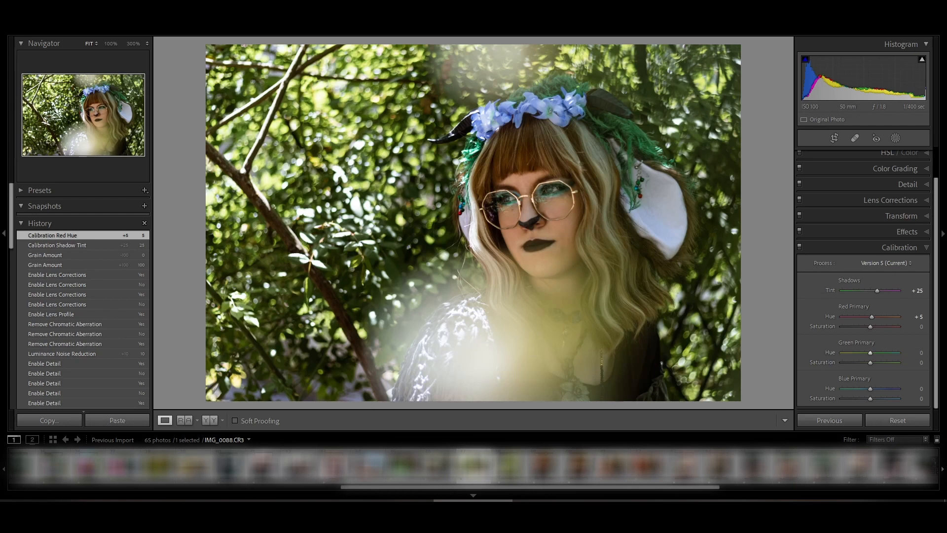
mouse_move(870, 353)
mouse_down()
mouse_move(899, 353)
mouse_move(872, 353)
mouse_up()
mouse_move(889, 389)
mouse_down()
mouse_move(898, 389)
mouse_move(843, 389)
mouse_move(899, 389)
mouse_move(842, 389)
mouse_move(872, 388)
mouse_up()
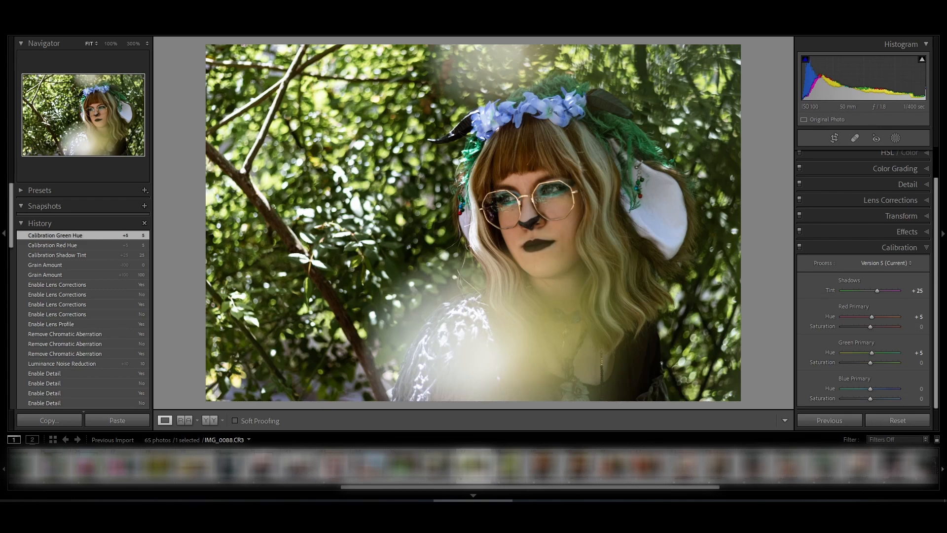
click(899, 247)
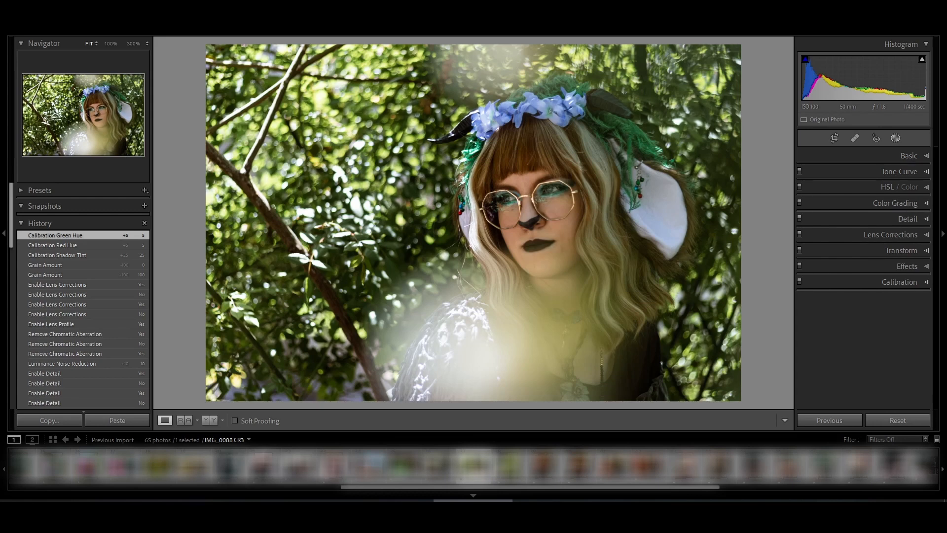
Add a radial gradient mask centred on the face, large enough to cover the head and most of the hair.
click(895, 138)
click(835, 224)
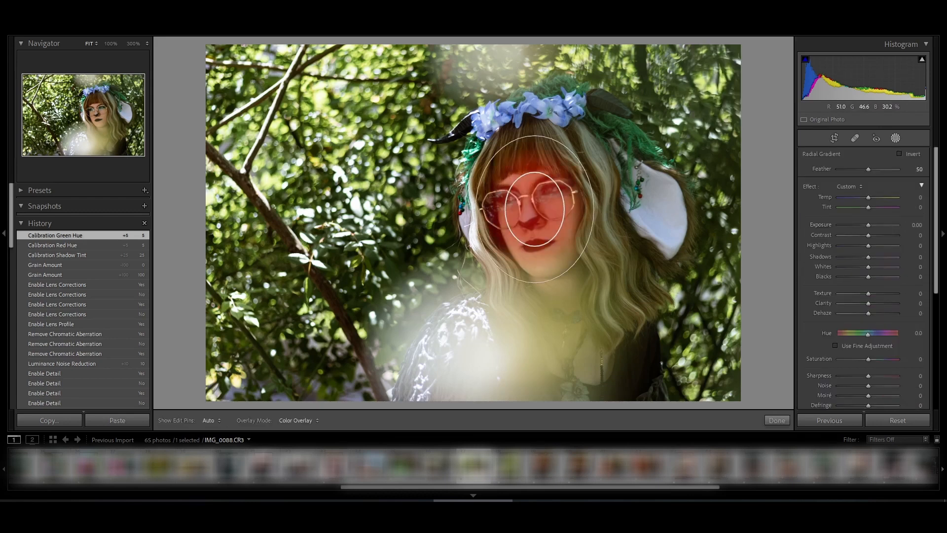
drag(534, 209, 641, 342)
drag(535, 208, 549, 214)
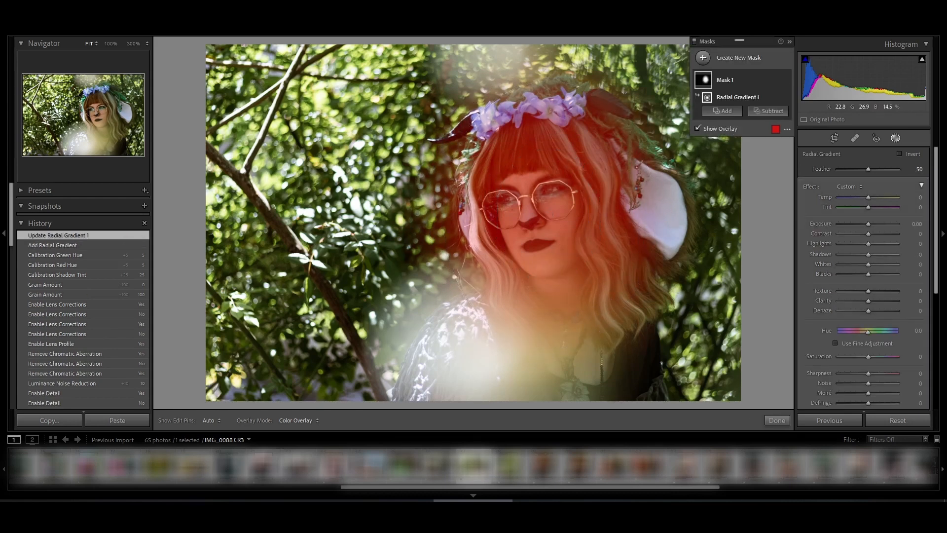
drag(549, 281, 549, 282)
drag(549, 215, 539, 217)
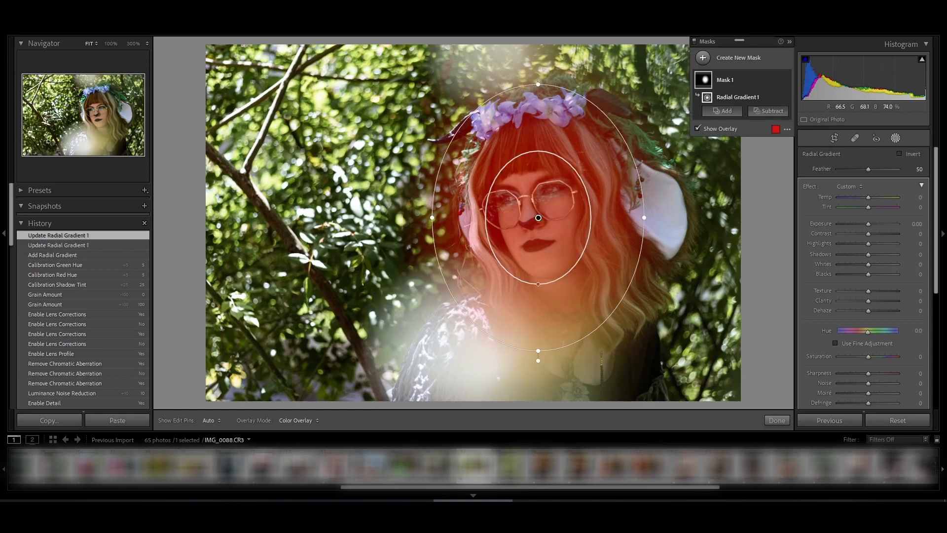
Invert the radial gradient to affect the background, stretch its ellipse vertically and recentre it slightly on the face.
click(900, 153)
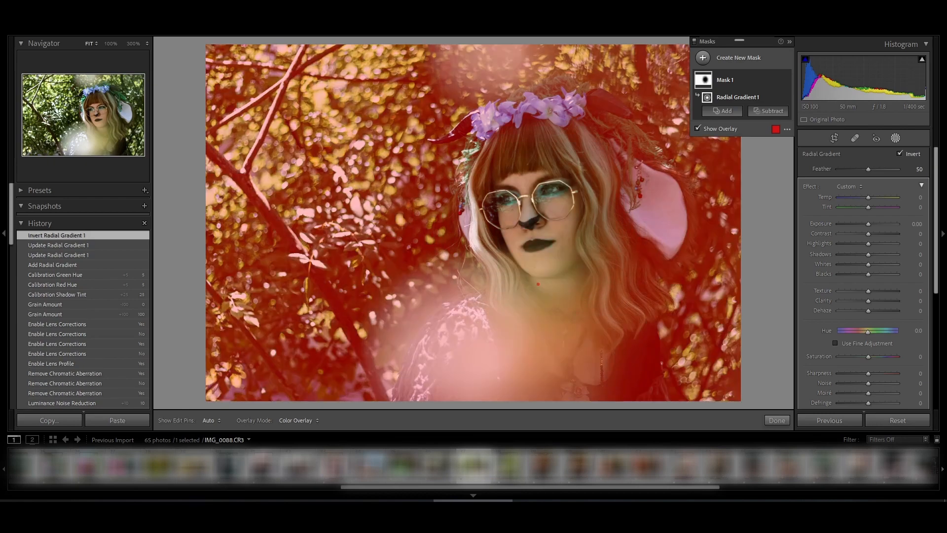
drag(538, 351, 539, 379)
drag(538, 217, 542, 222)
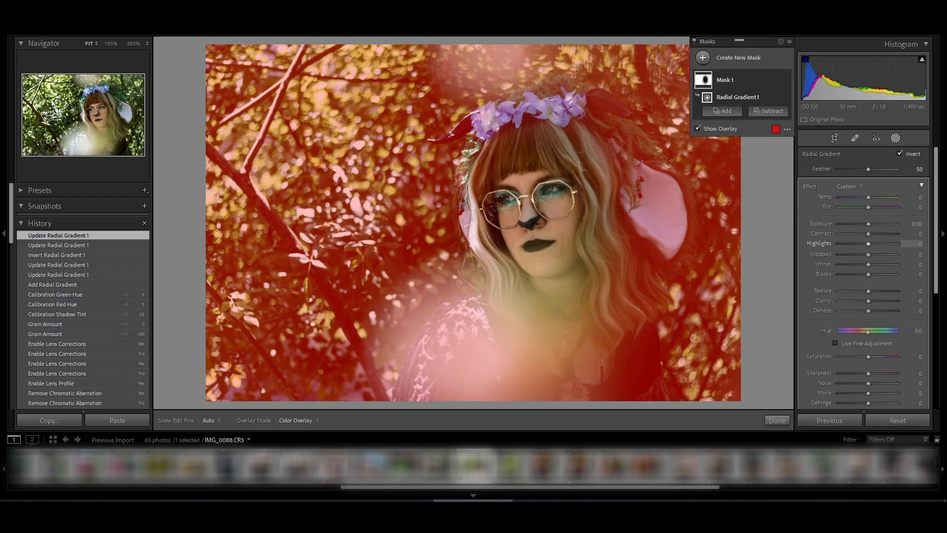
Hide the mask overlay and set the inverted mask's exposure to -0.23 and saturation to -8.
key(o)
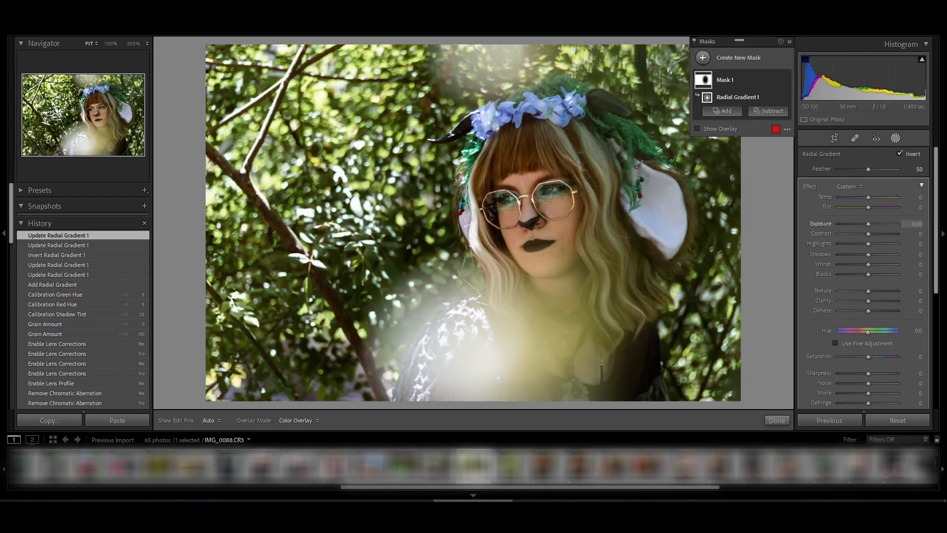
drag(868, 224, 866, 224)
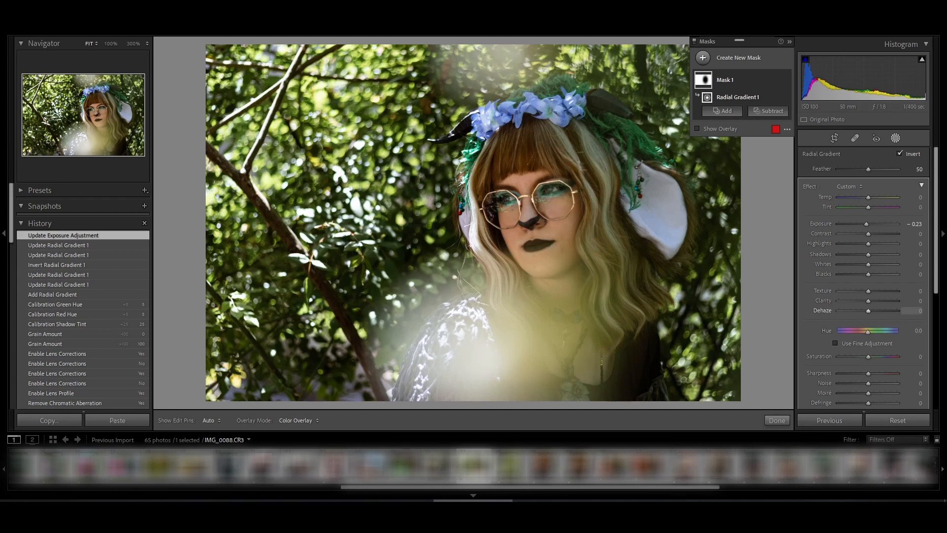
drag(869, 357, 867, 357)
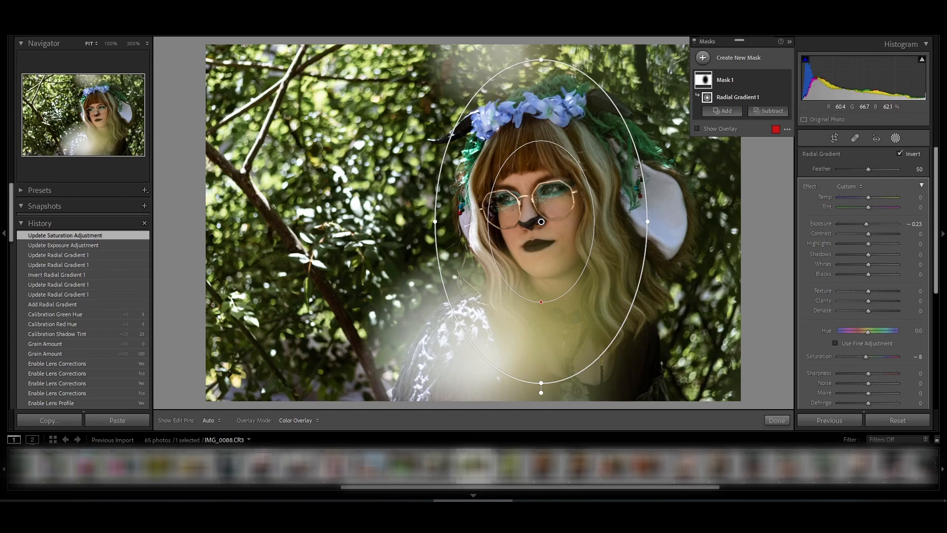
Create a second radial gradient mask as a narrow, slightly tilted ellipse over the eye behind the darker eyeglass lens.
key(z)
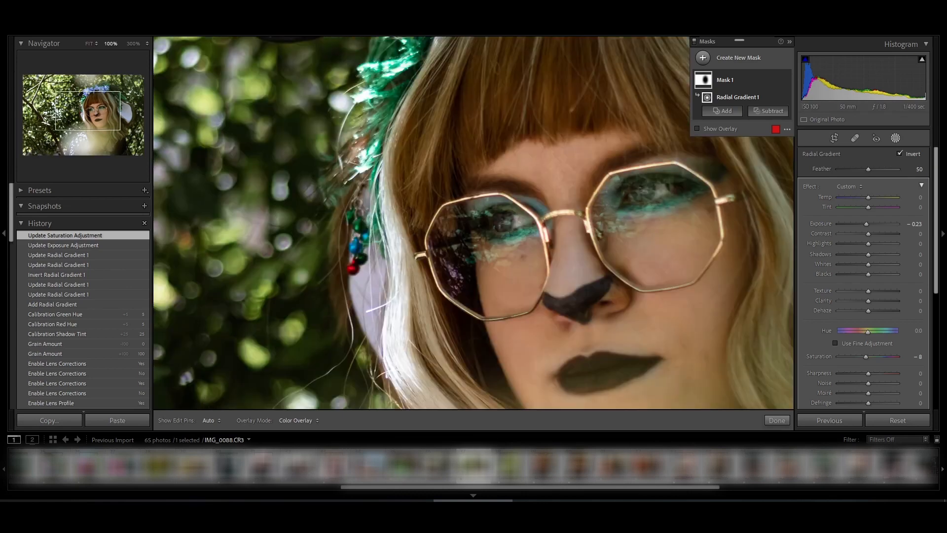
drag(513, 182, 477, 161)
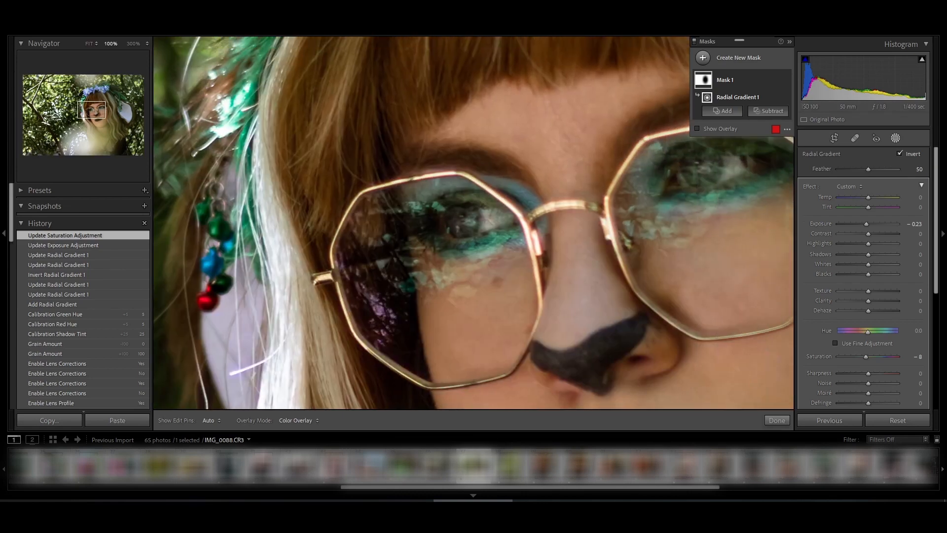
click(727, 58)
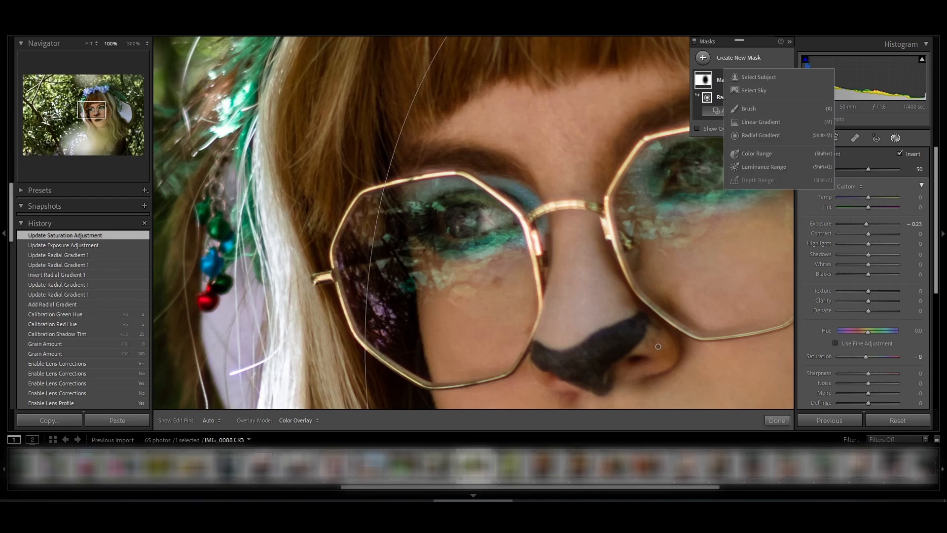
click(761, 135)
mouse_move(462, 212)
mouse_down()
mouse_move(512, 225)
mouse_move(464, 220)
mouse_move(470, 243)
mouse_up()
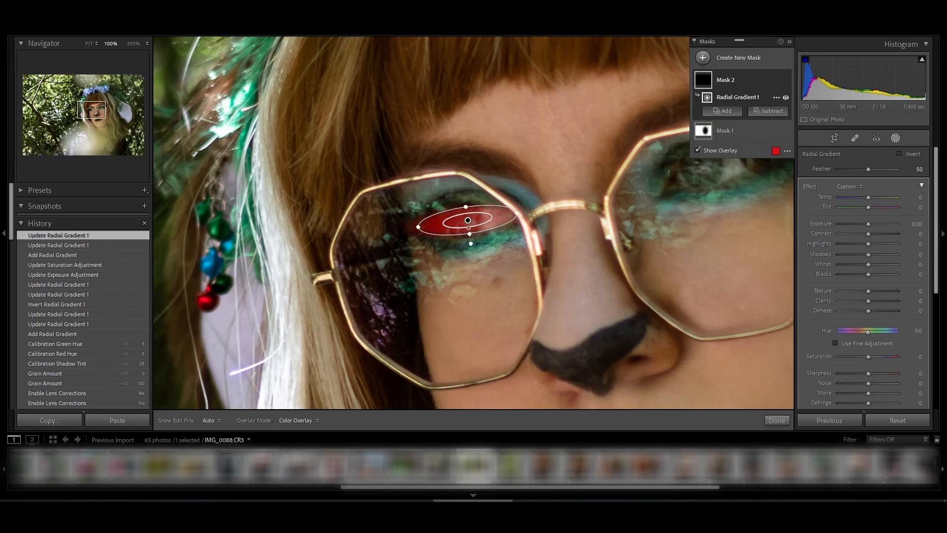
Duplicate the eye gradient within its mask, place the copy over the other eye, and set the mask's exposure to 0.30.
click(776, 97)
click(829, 155)
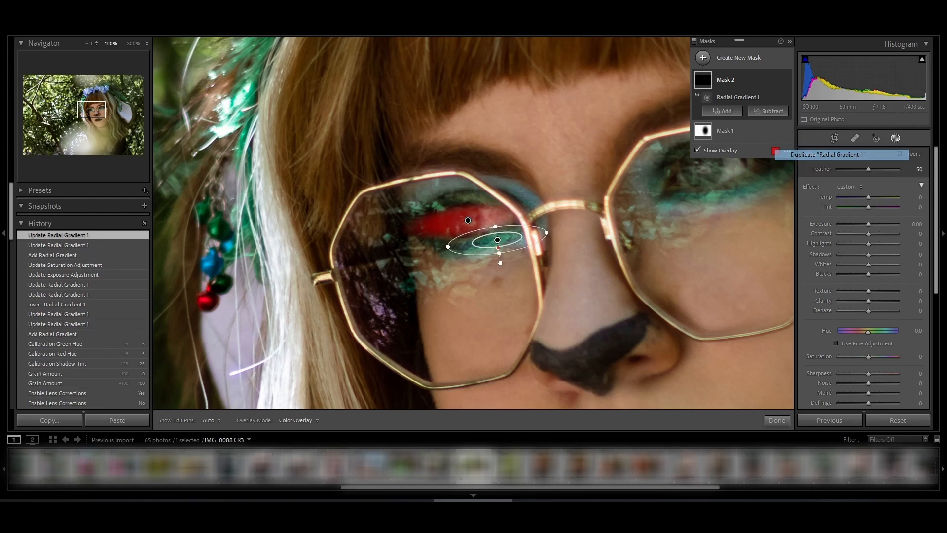
drag(498, 240, 717, 169)
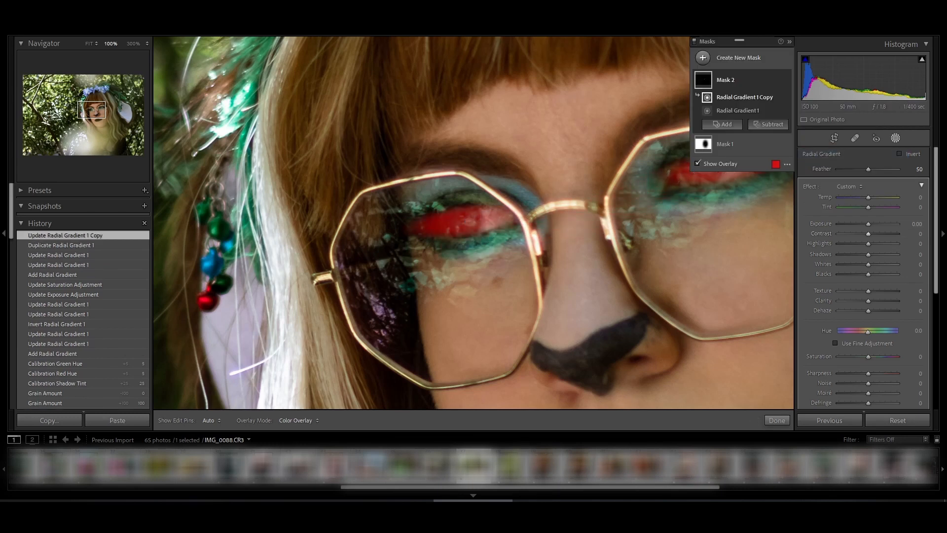
drag(869, 224, 871, 224)
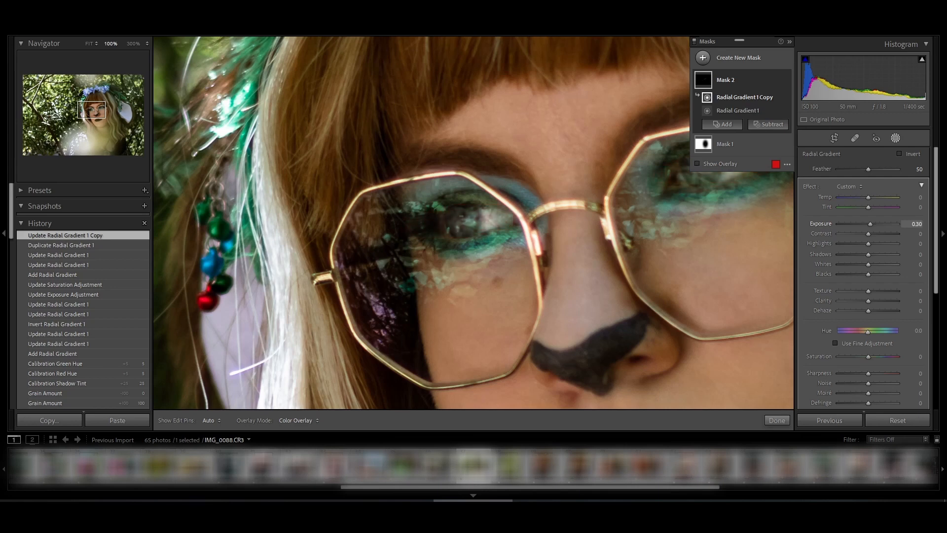
Refine the shape of the two eye gradients, tilt the copied one slightly more, and set the mask's whites to 18.
click(468, 220)
drag(468, 220, 405, 229)
drag(470, 233, 470, 238)
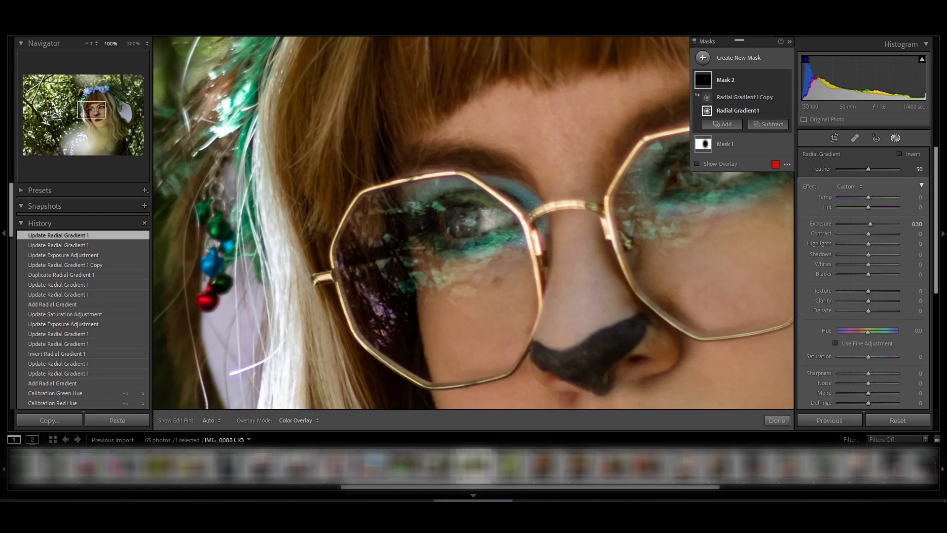
drag(543, 222, 458, 245)
click(634, 193)
drag(636, 206, 637, 210)
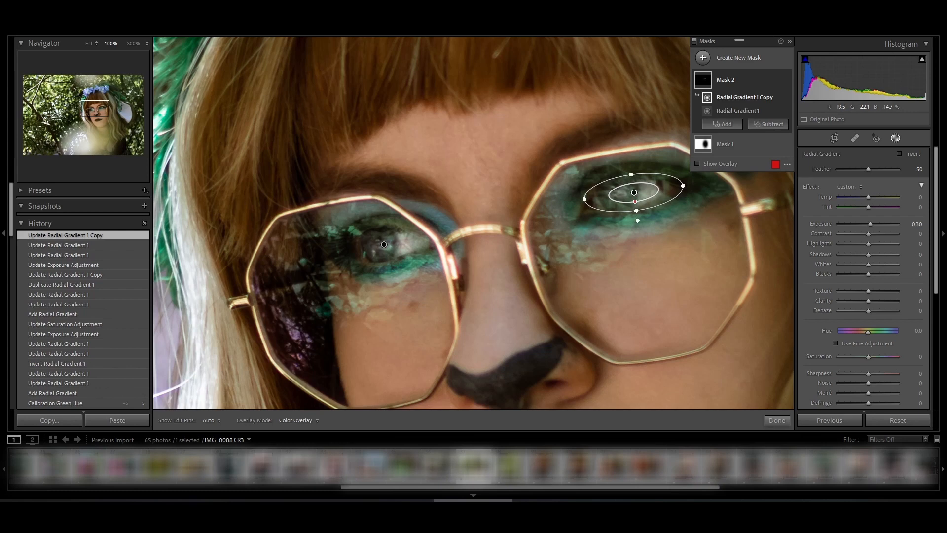
drag(687, 185, 687, 182)
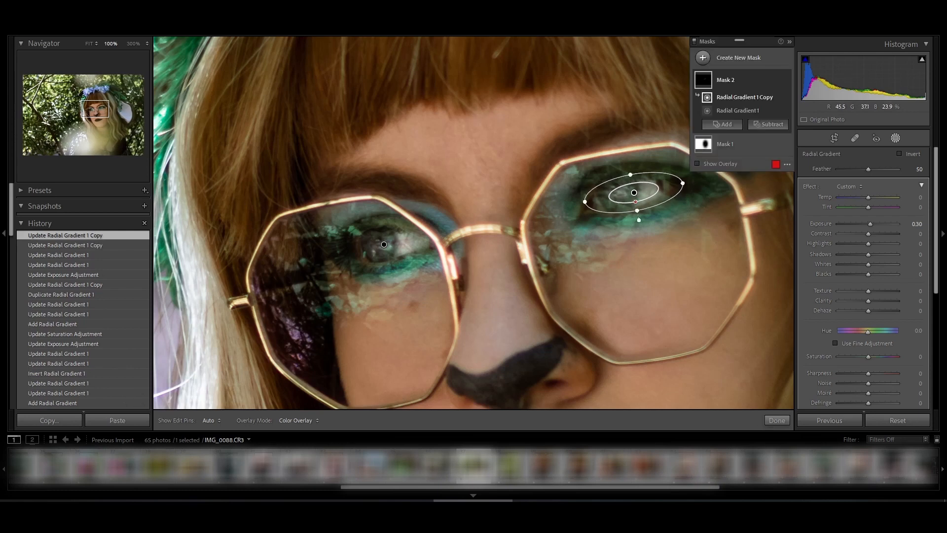
drag(868, 264, 874, 264)
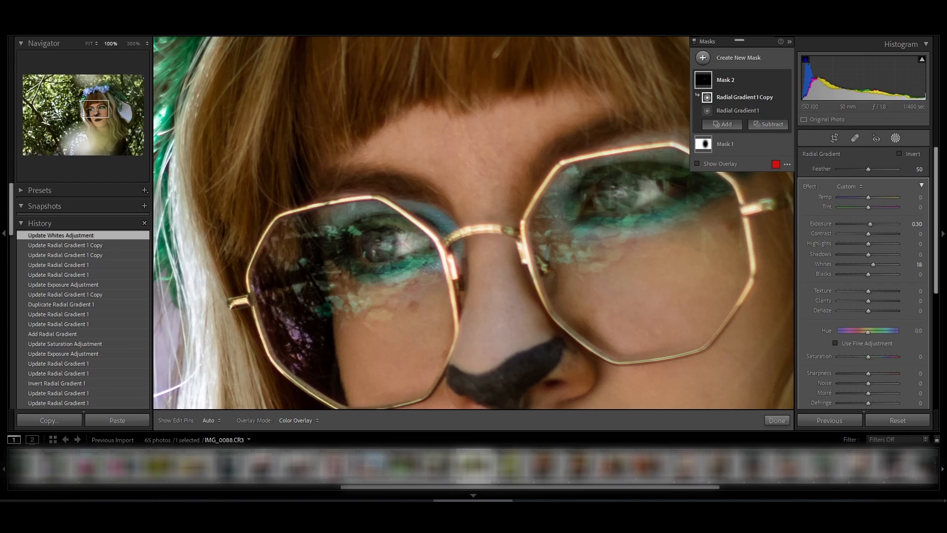
Heal the small blemish on the chin with a size 20 spot at feather 24 and opacity 100.
mouse_move(95, 109)
mouse_down()
mouse_move(100, 119)
mouse_move(106, 112)
mouse_move(107, 88)
mouse_move(82, 98)
mouse_move(89, 106)
mouse_move(79, 98)
mouse_move(87, 115)
mouse_move(99, 106)
mouse_up()
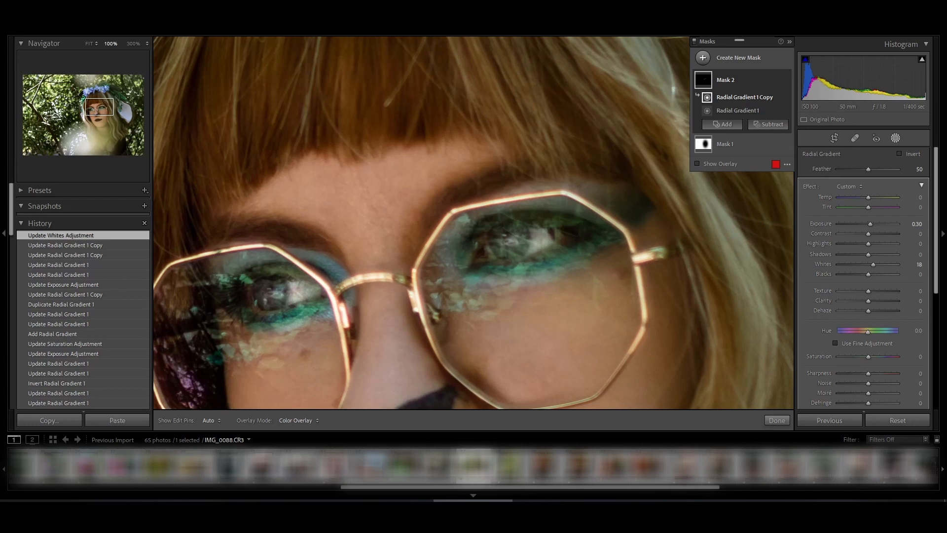
mouse_move(99, 106)
mouse_down()
mouse_move(109, 121)
mouse_move(94, 103)
mouse_move(99, 122)
mouse_up()
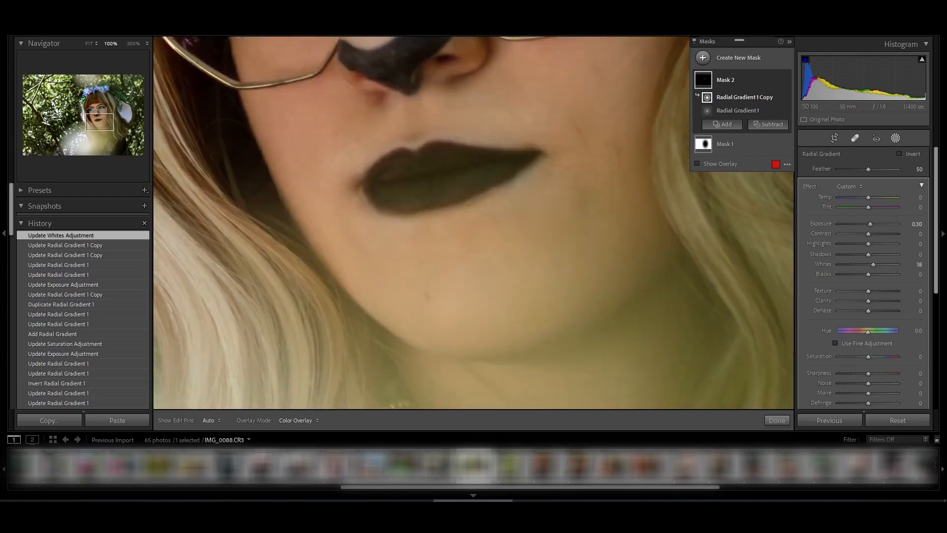
click(855, 138)
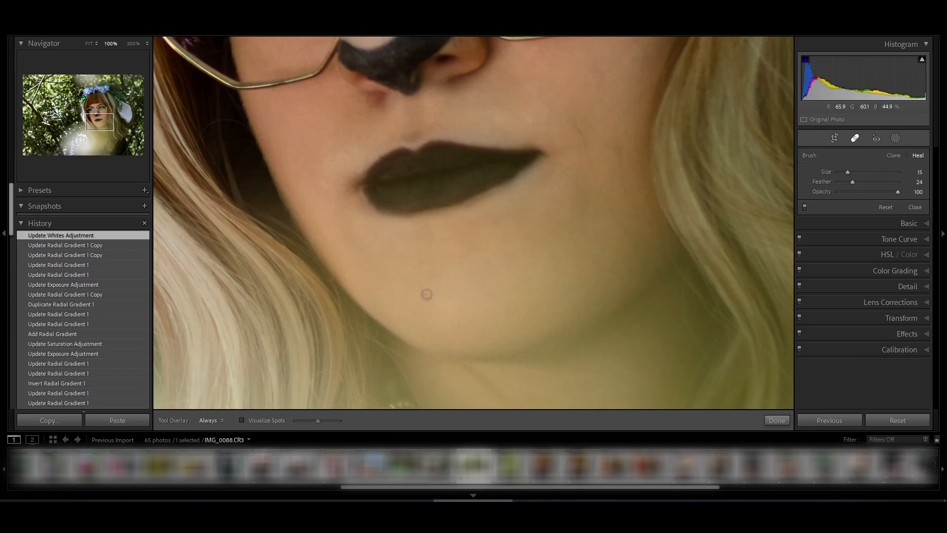
scroll(427, 296, up, 3)
click(426, 296)
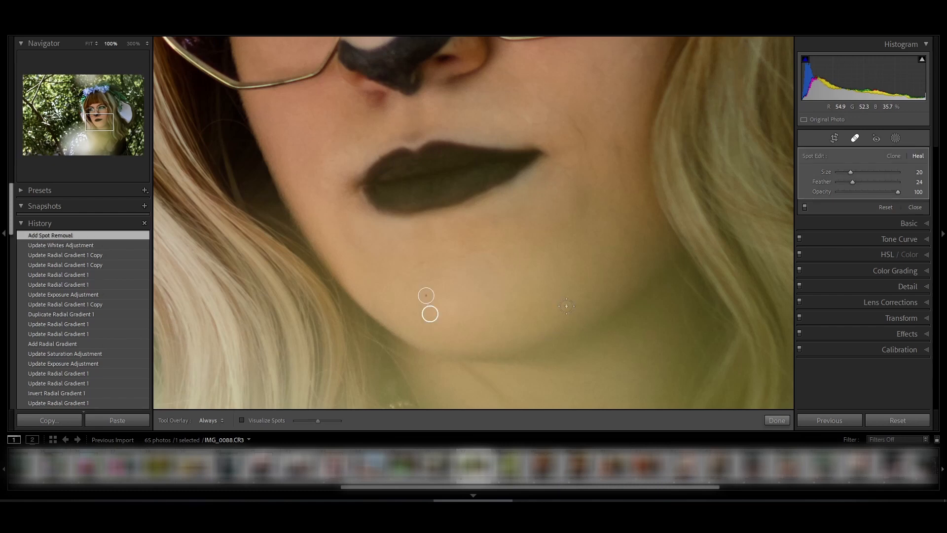
mouse_move(99, 122)
mouse_down()
mouse_move(103, 112)
mouse_move(114, 136)
mouse_move(74, 151)
mouse_move(126, 149)
mouse_move(123, 132)
mouse_move(96, 108)
mouse_up()
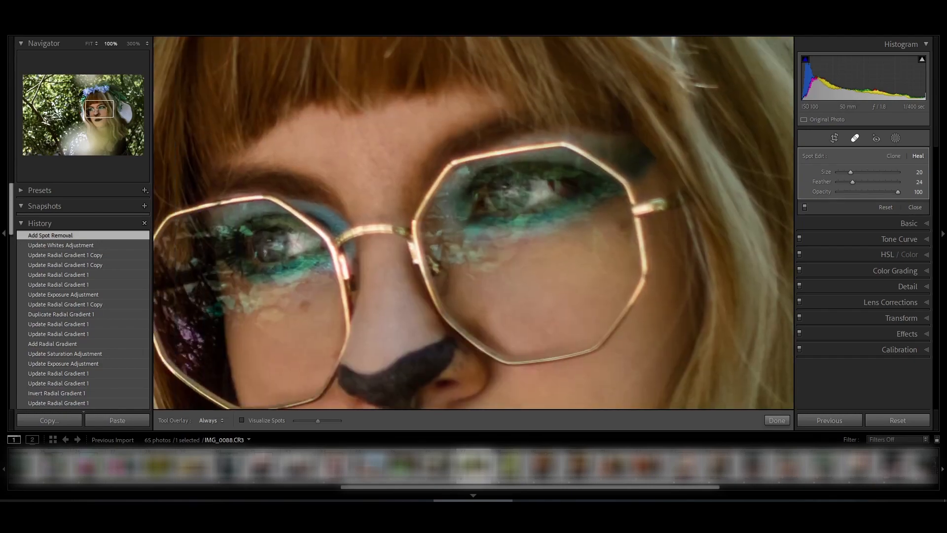
key(z)
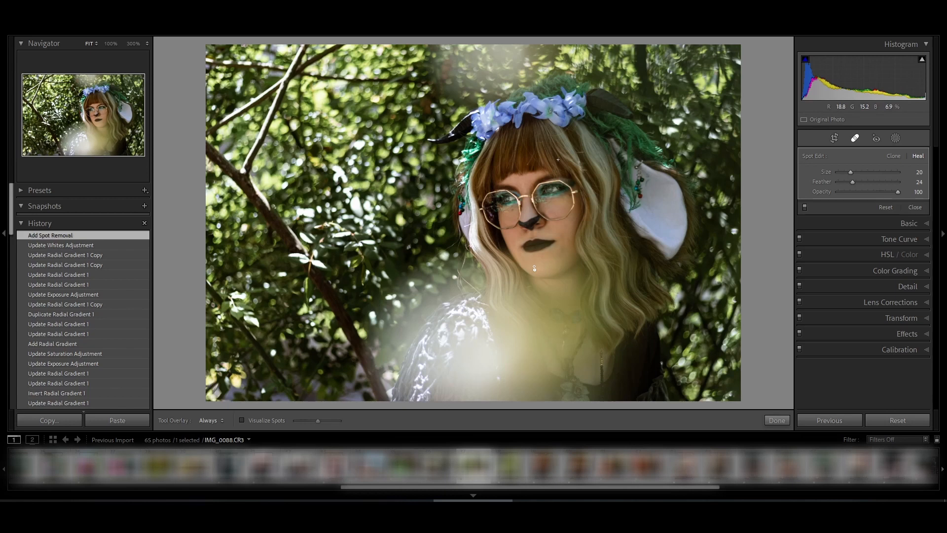
key(q)
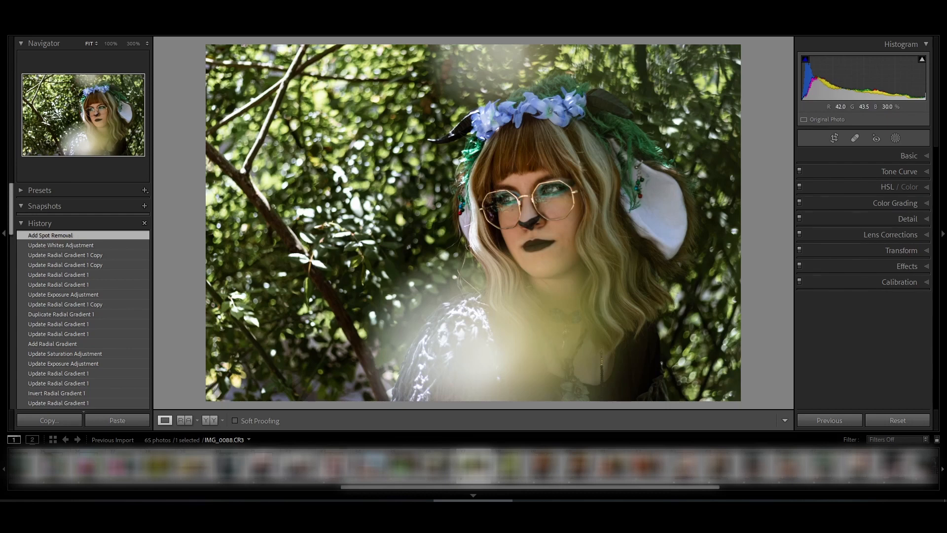
Create a third radial gradient mask over the face, reaching from the fringe to just below the chin.
key(shift+w)
click(701, 64)
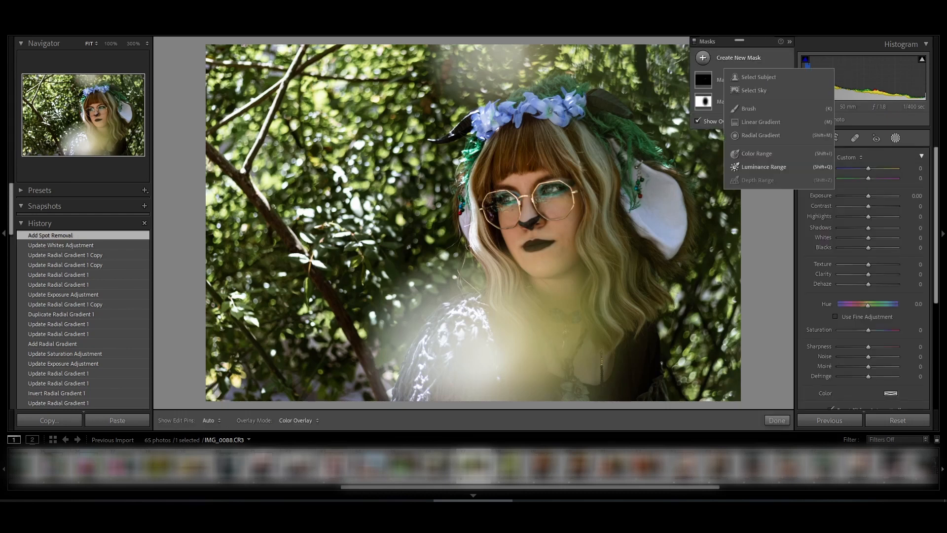
click(761, 135)
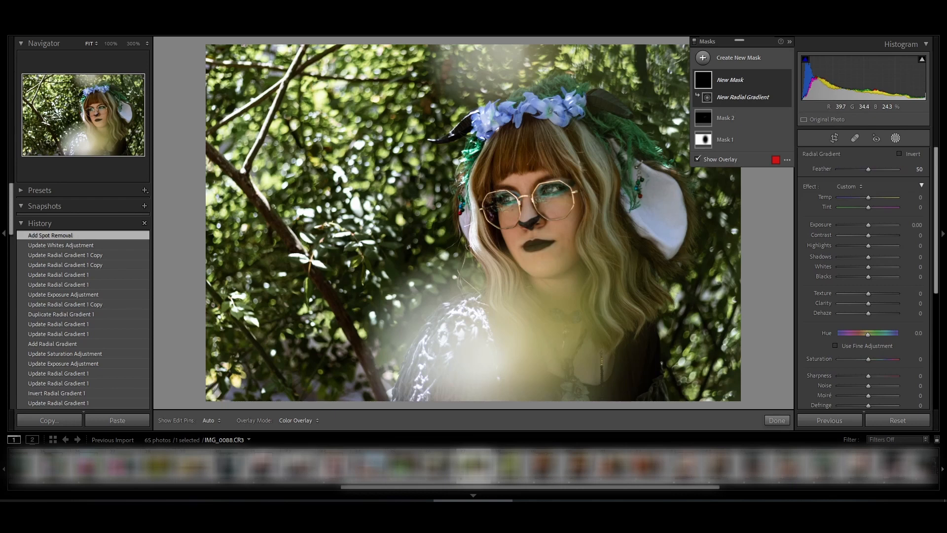
drag(533, 210, 600, 292)
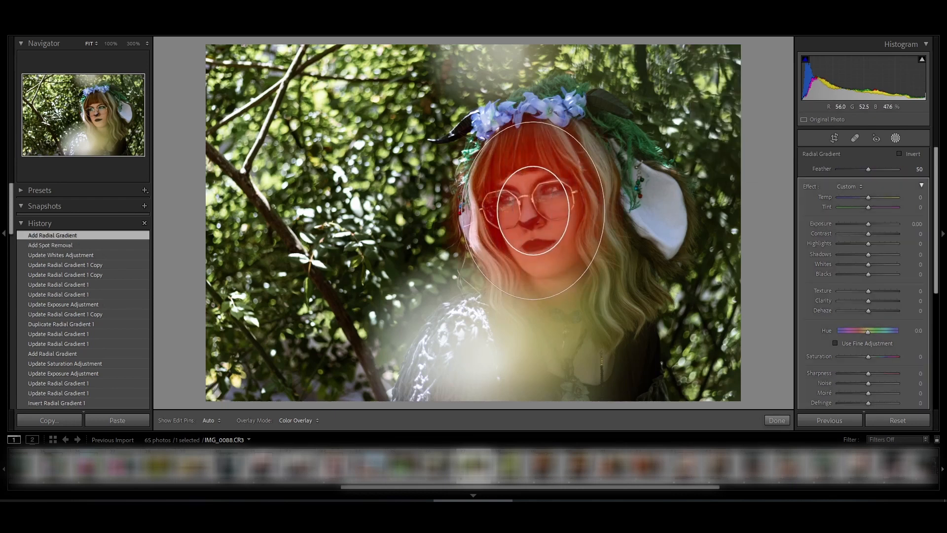
Set the face mask's exposure to 0.17 and shadows to 24, and close the masking tool.
drag(868, 224, 870, 224)
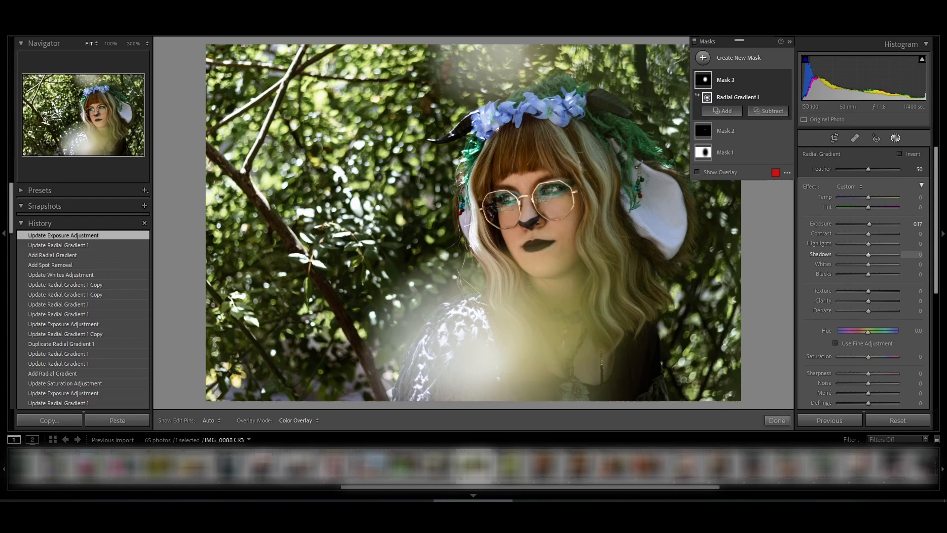
drag(875, 254, 890, 254)
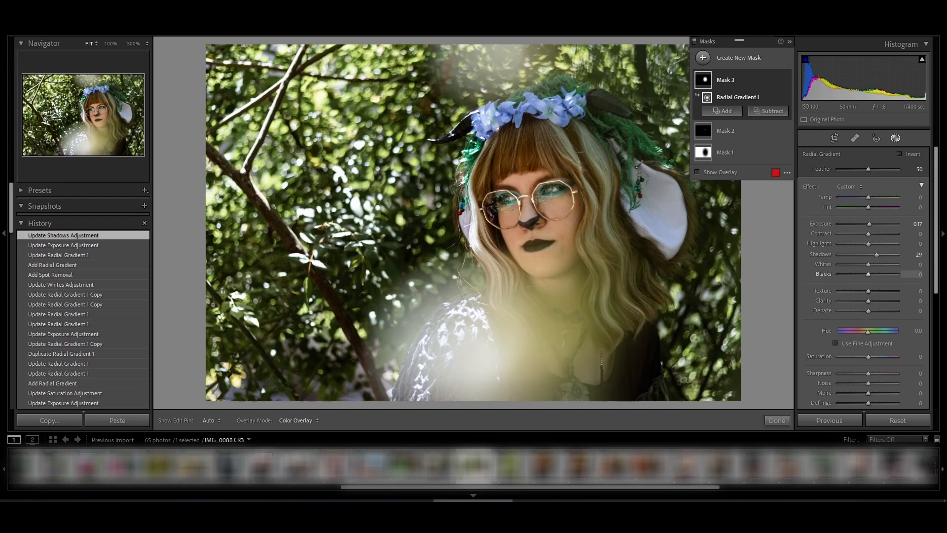
drag(877, 255, 875, 254)
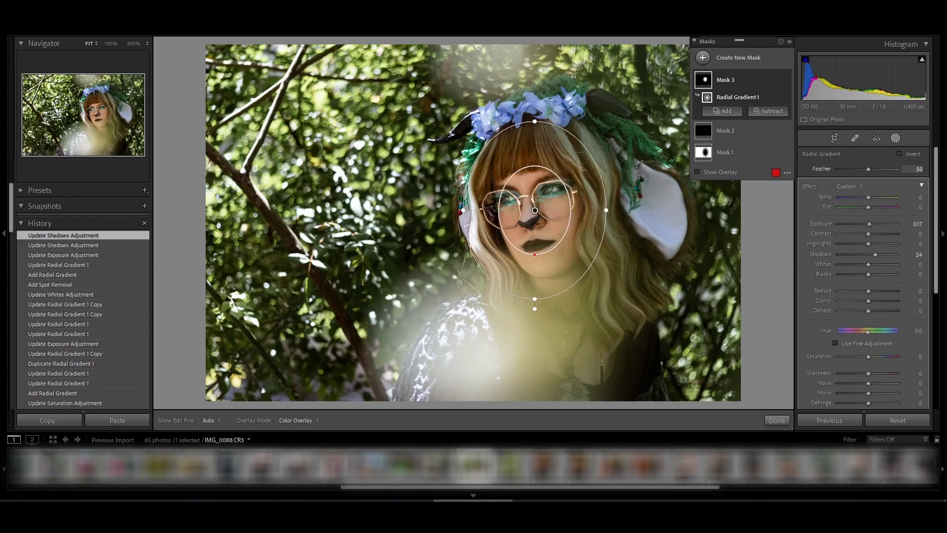
click(896, 138)
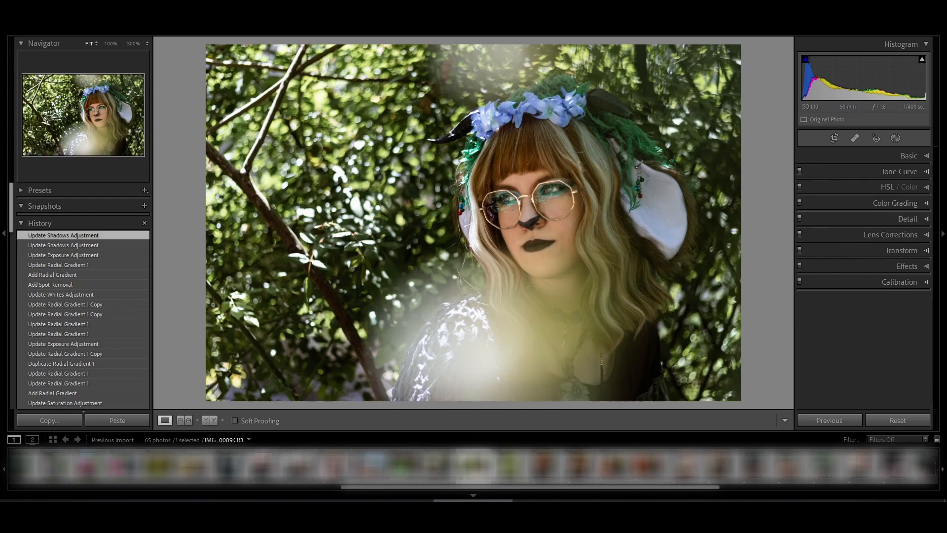
key(Right)
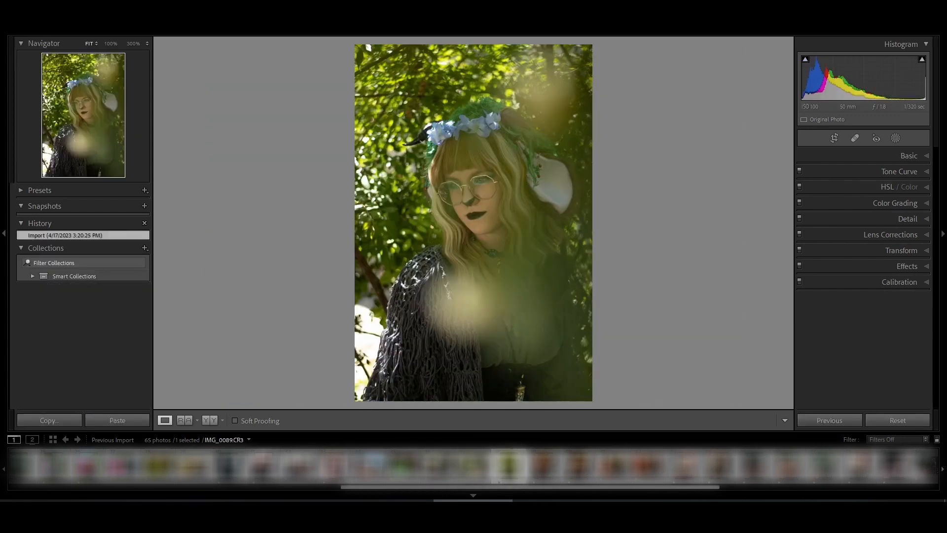
key(Left)
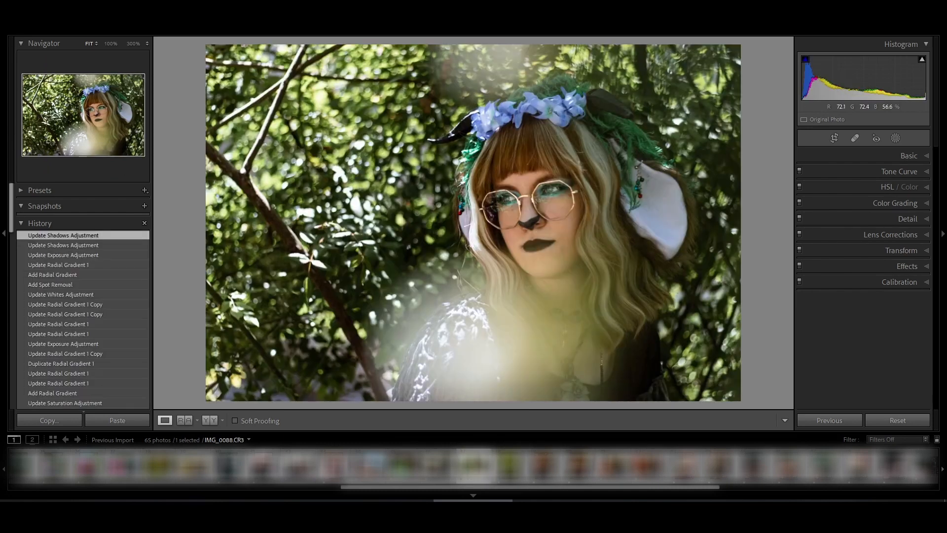
Copy the edited landscape portrait's develop settings and paste them onto the following photo, IMG_0089.CR3.
right_click(371, 123)
mouse_move(434, 128)
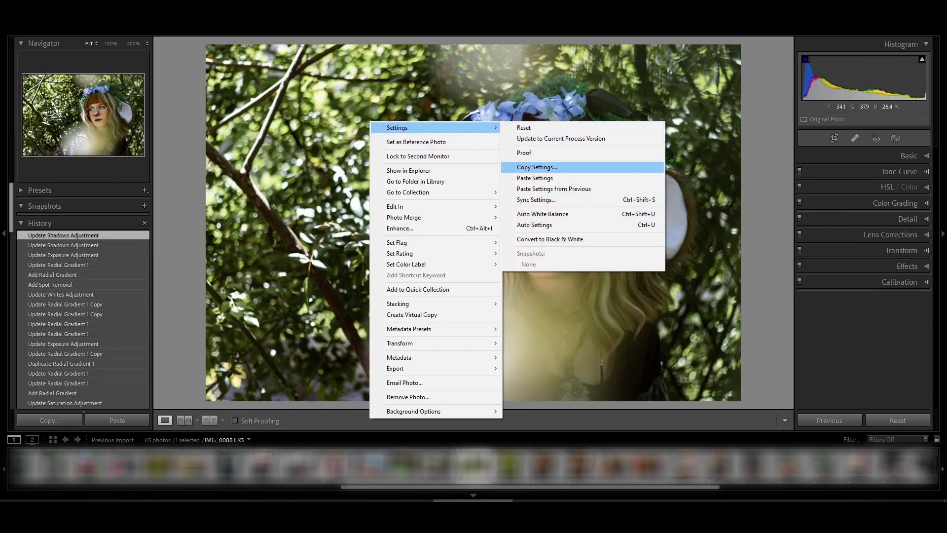
click(535, 178)
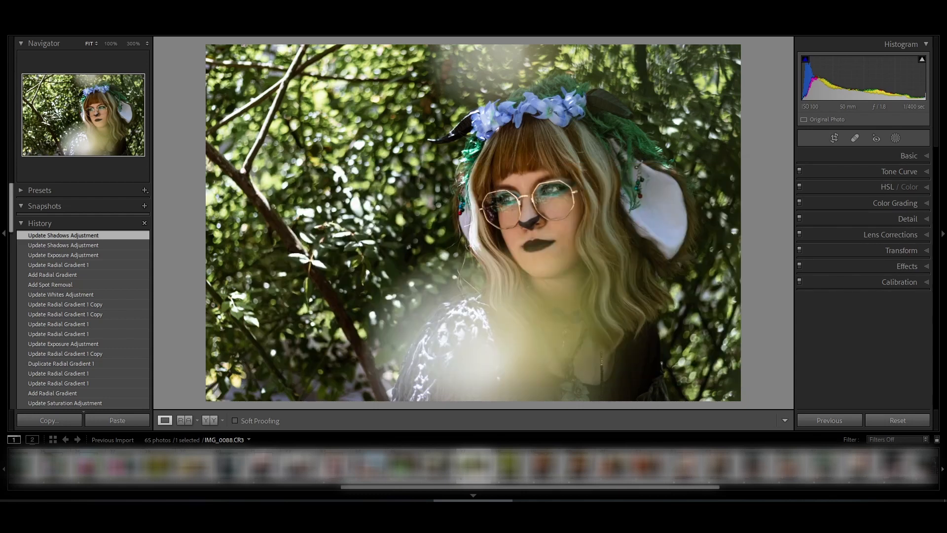
key(Right)
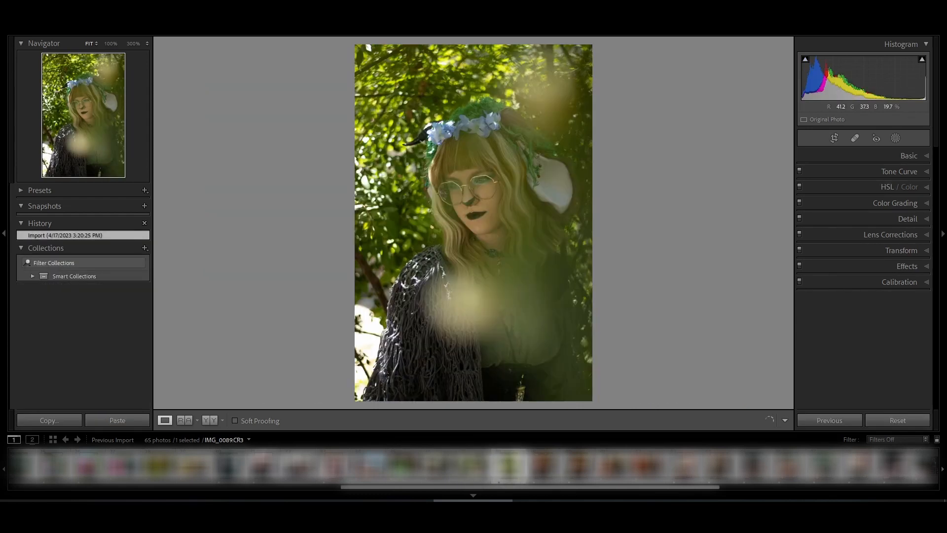
right_click(442, 169)
mouse_move(459, 176)
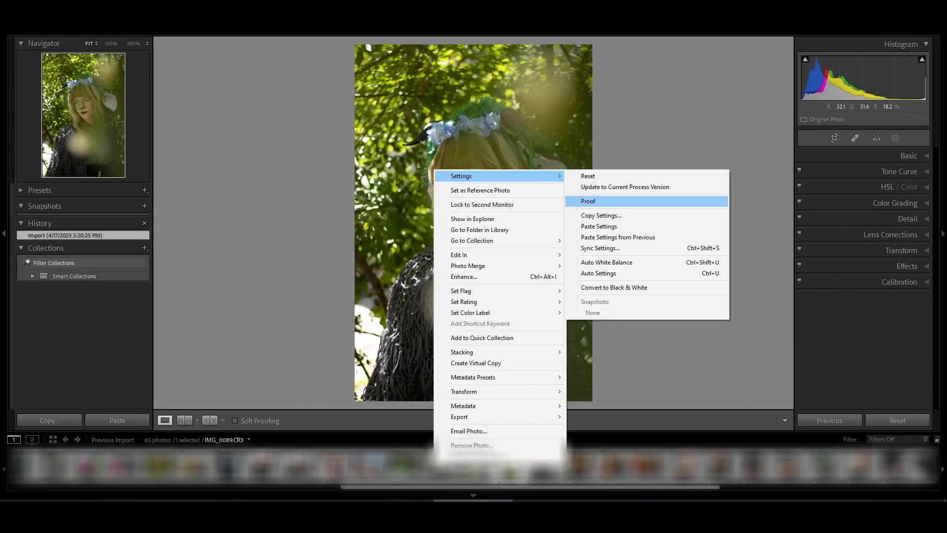
click(612, 225)
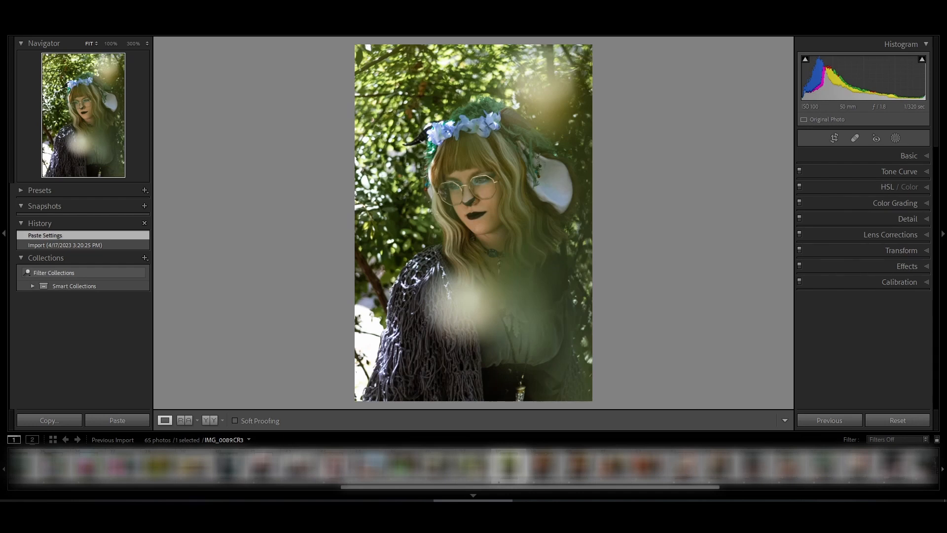
Crop the vertical portrait tighter at its original aspect ratio, trimming the top and the right side of the frame.
click(834, 138)
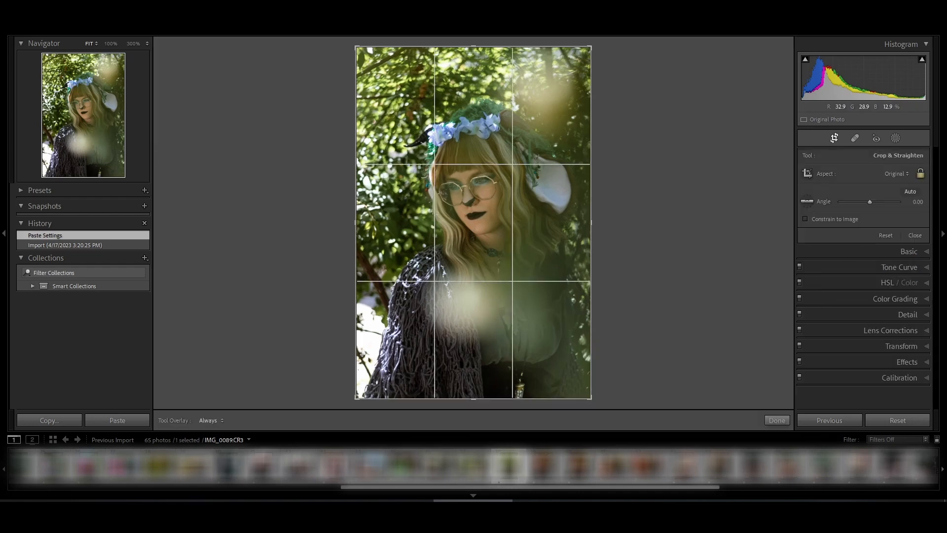
drag(356, 47, 368, 63)
drag(459, 217, 481, 217)
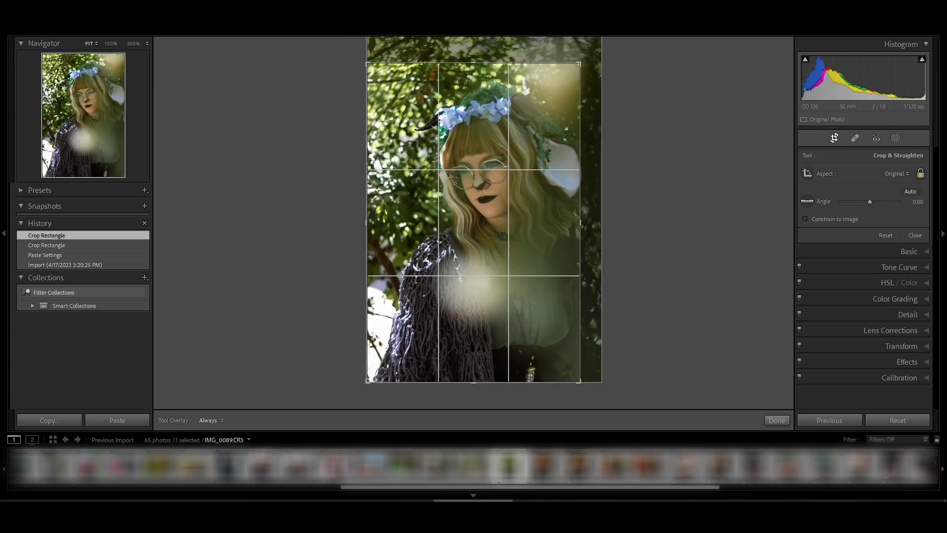
drag(367, 63, 370, 68)
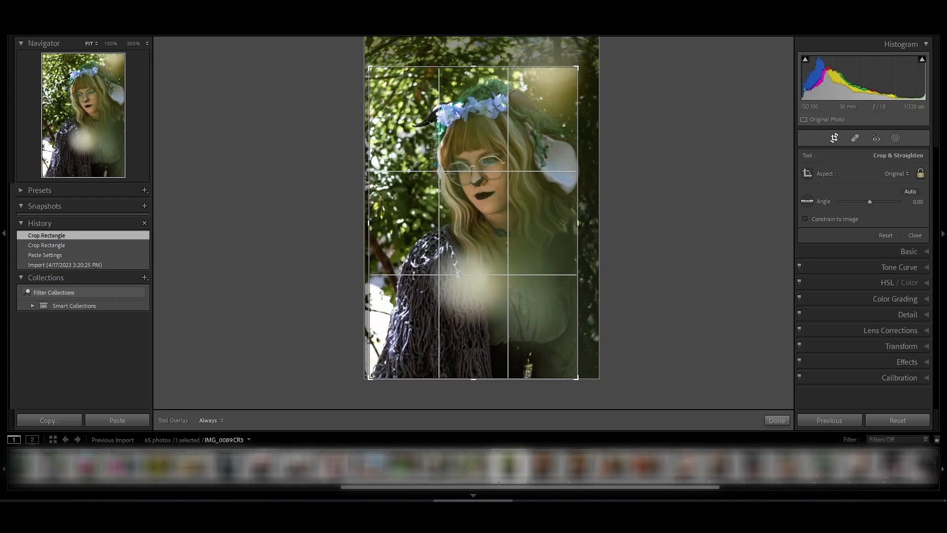
drag(415, 143, 420, 143)
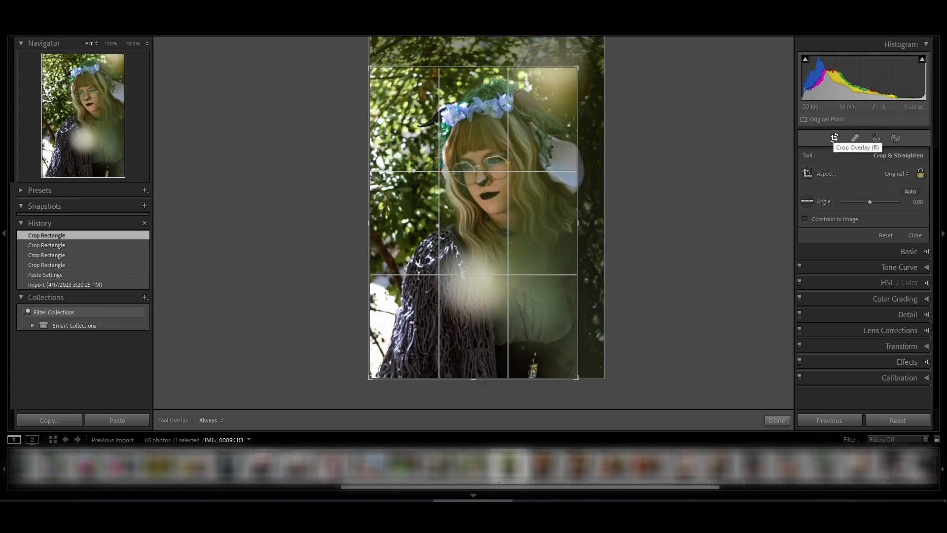
click(834, 138)
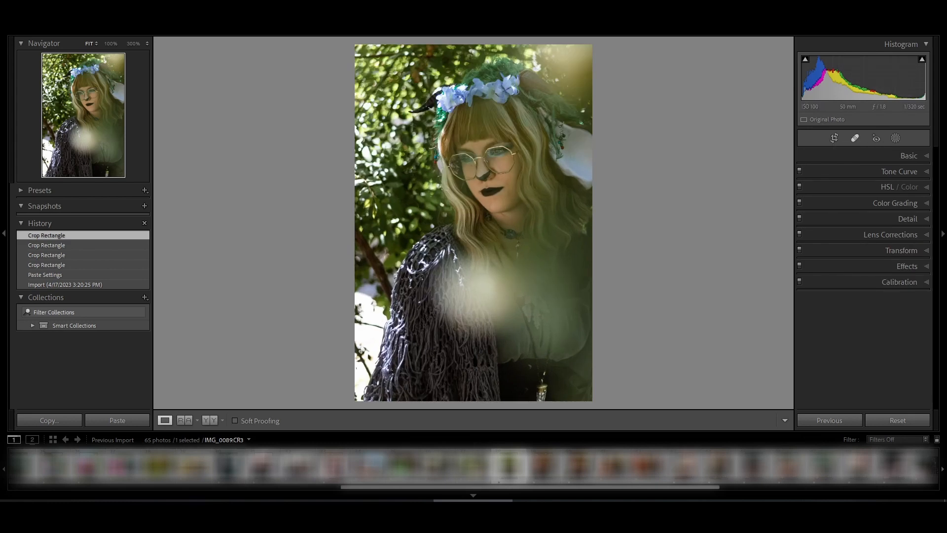
Heal the small blemish on the chin with a size 20 spot at feather 24 and opacity 100.
key(z)
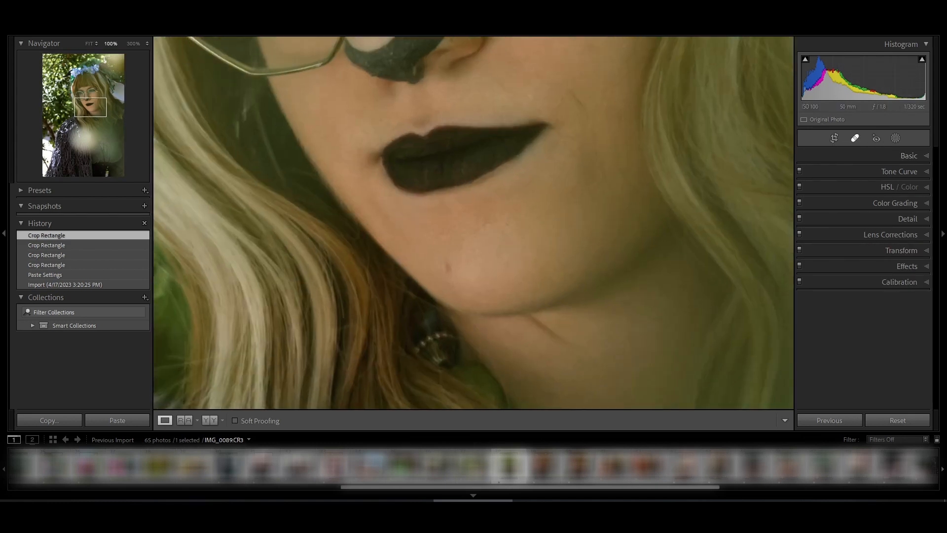
click(855, 138)
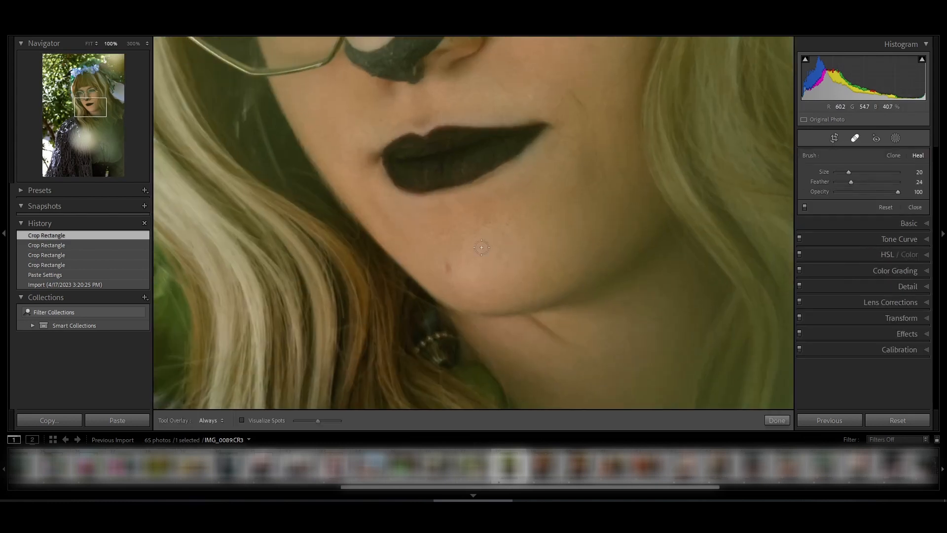
click(448, 267)
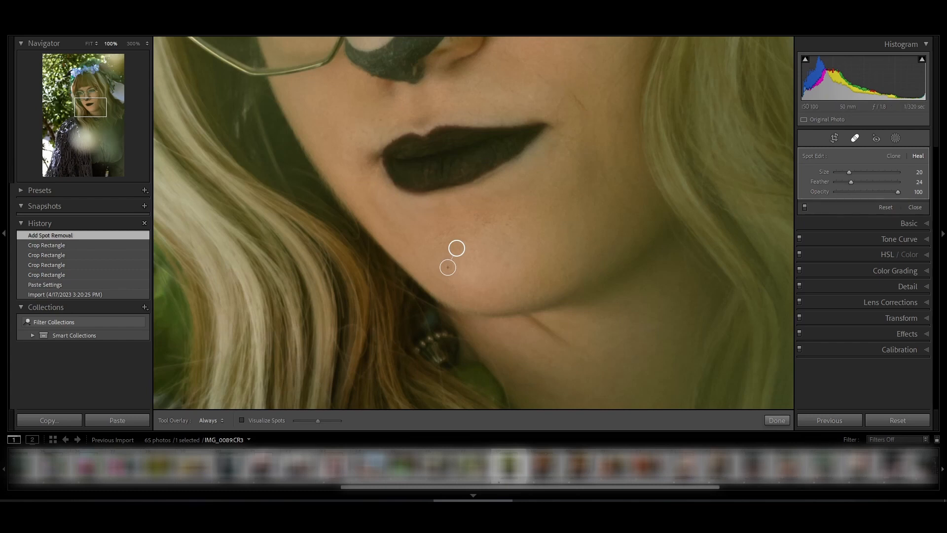
key(z)
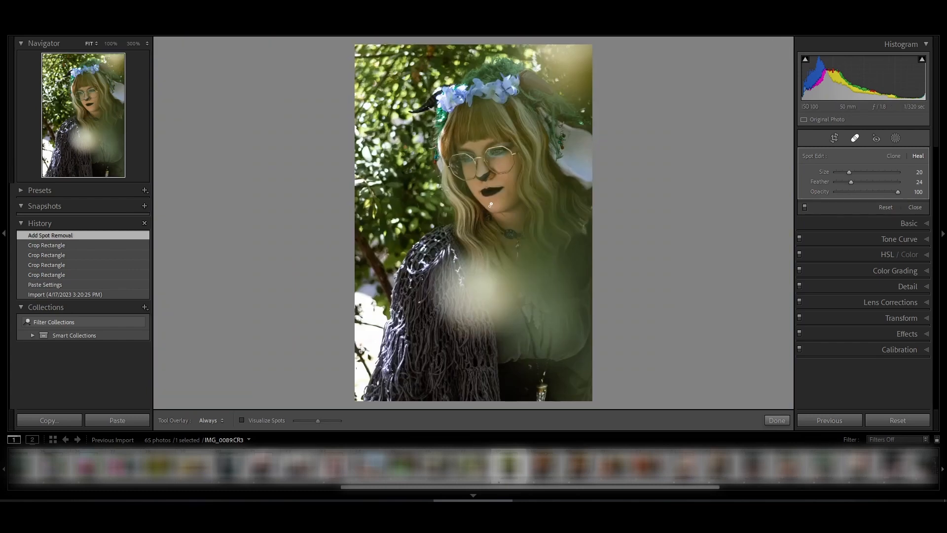
Place a tall radial gradient mask over the subject, invert it to affect the background, and set its exposure to -0.23.
click(896, 139)
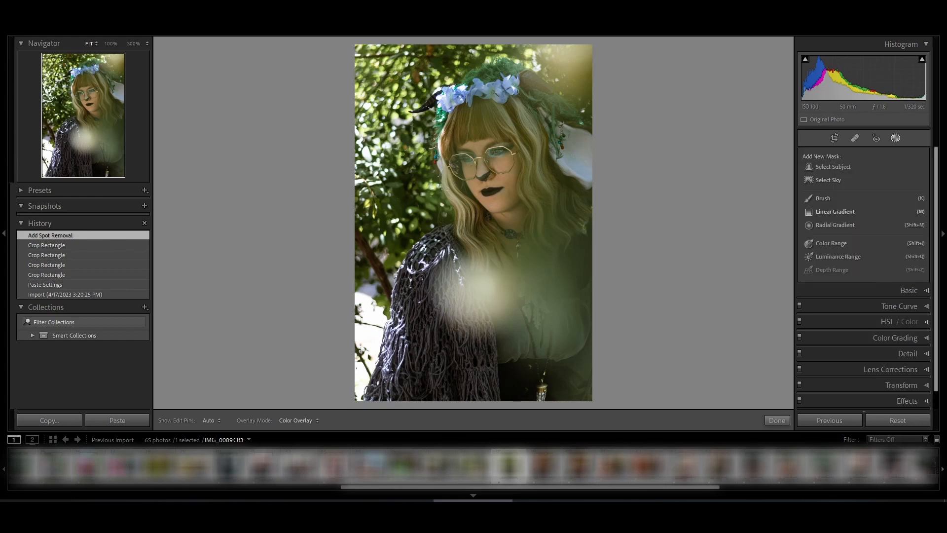
click(835, 225)
mouse_move(515, 242)
mouse_down()
mouse_move(545, 385)
mouse_move(631, 453)
mouse_up()
drag(515, 242, 500, 246)
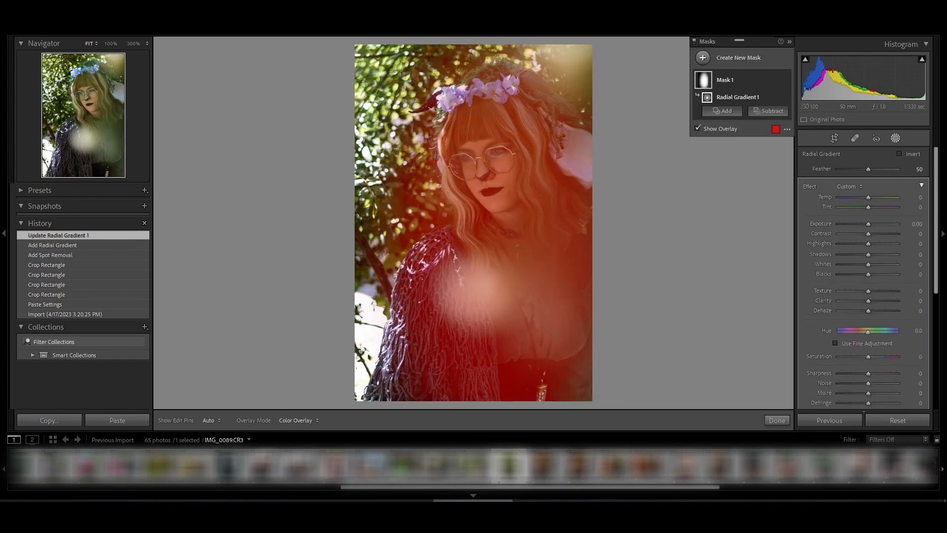
click(911, 154)
drag(869, 224, 867, 224)
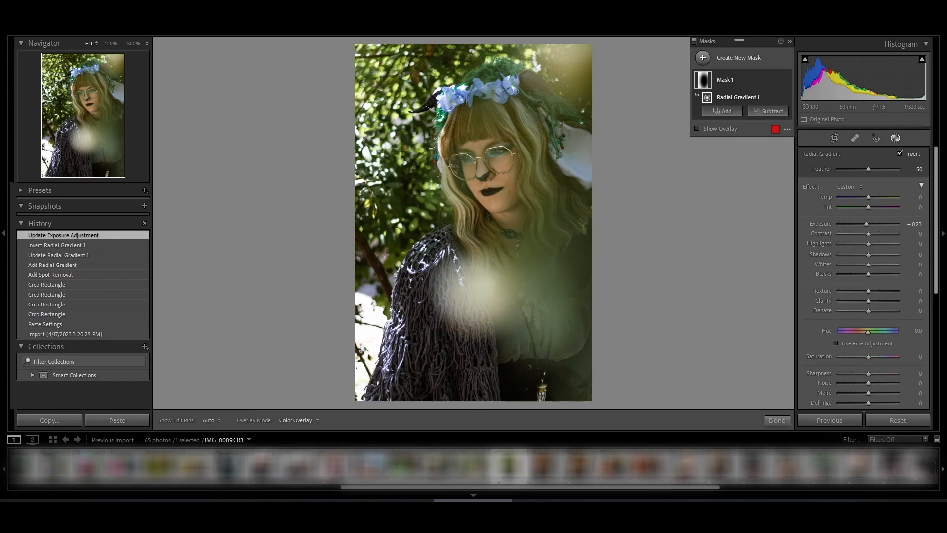
Create a second mask with a small radial gradient over one eye and duplicate that gradient onto the other eye.
click(703, 58)
click(750, 122)
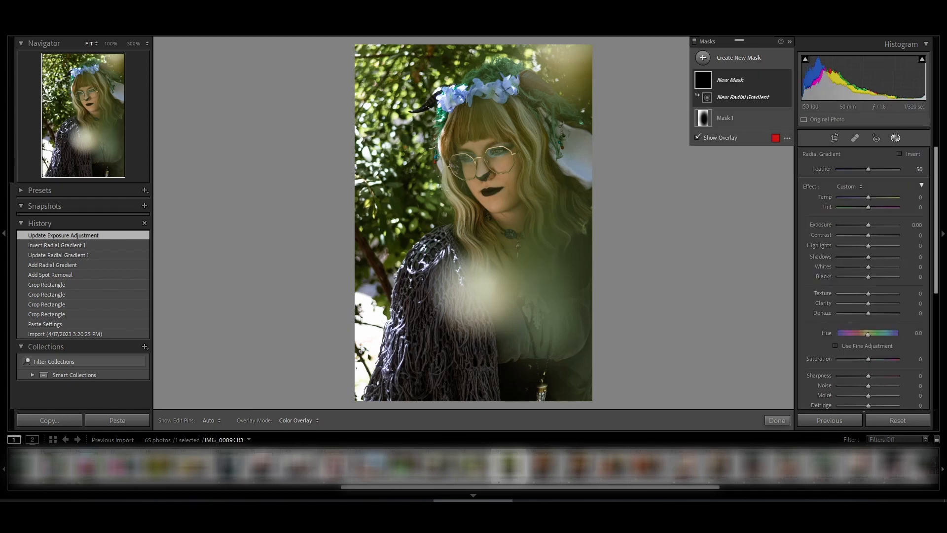
click(77, 92)
drag(564, 231, 350, 249)
click(776, 98)
click(816, 154)
drag(368, 193, 571, 176)
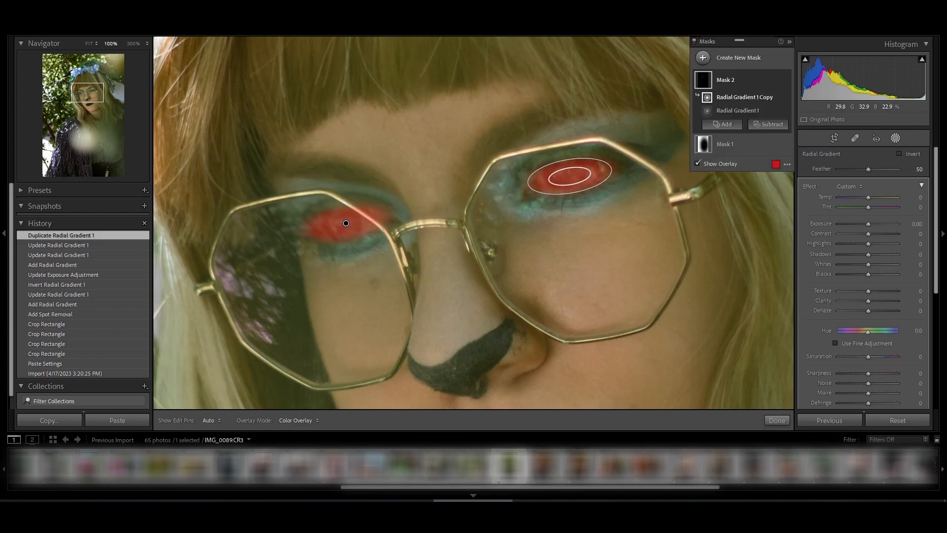
Set the eye mask's exposure to 0.17 and whites to 13.
drag(868, 224, 869, 224)
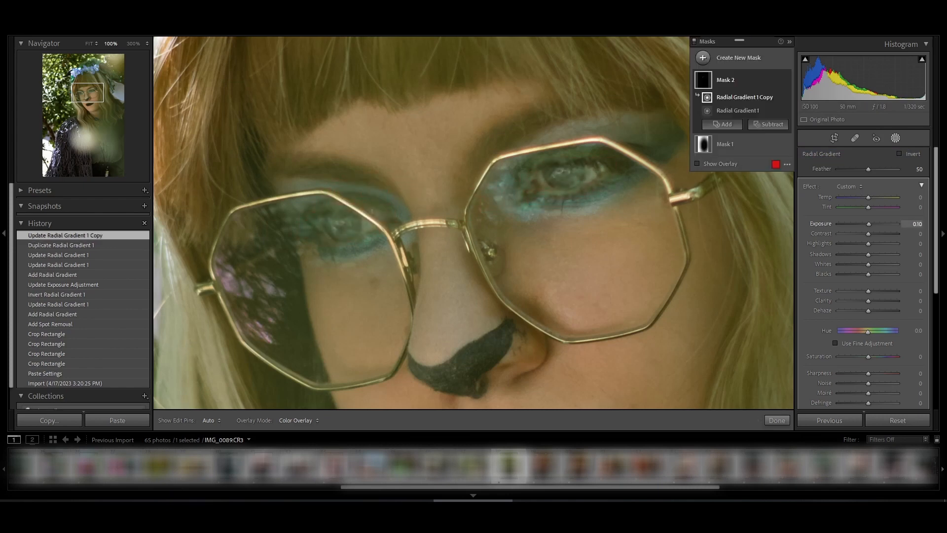
drag(869, 265, 872, 265)
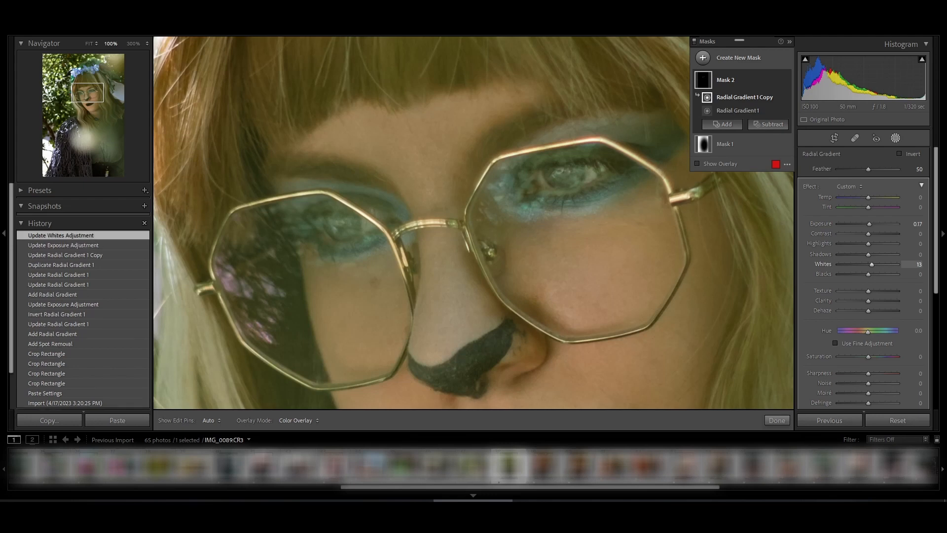
key(z)
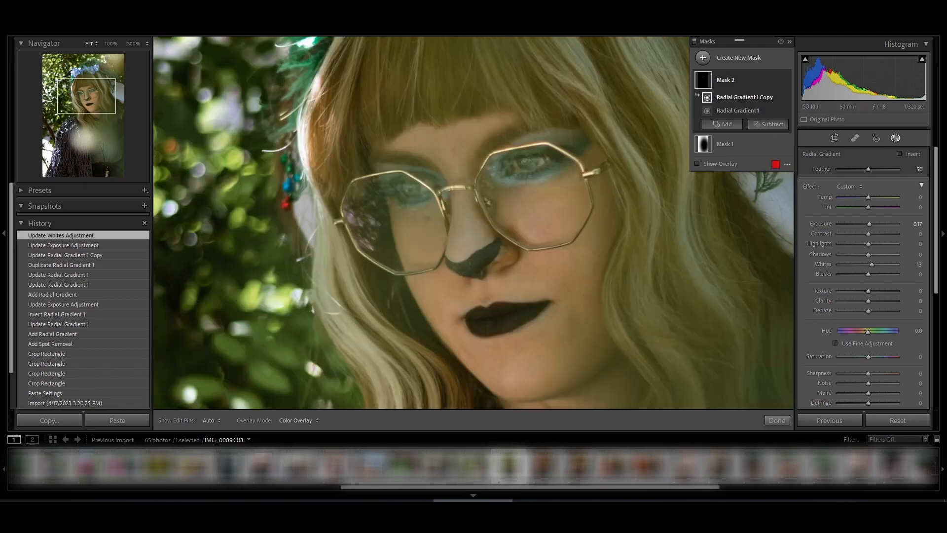
Try a third radial gradient mask over the face with exposure 0.17 and highlights 9.
click(732, 57)
click(756, 135)
mouse_move(493, 169)
mouse_down()
mouse_move(560, 242)
mouse_move(494, 163)
mouse_up()
drag(549, 228, 557, 219)
drag(493, 162, 497, 163)
drag(869, 224, 872, 244)
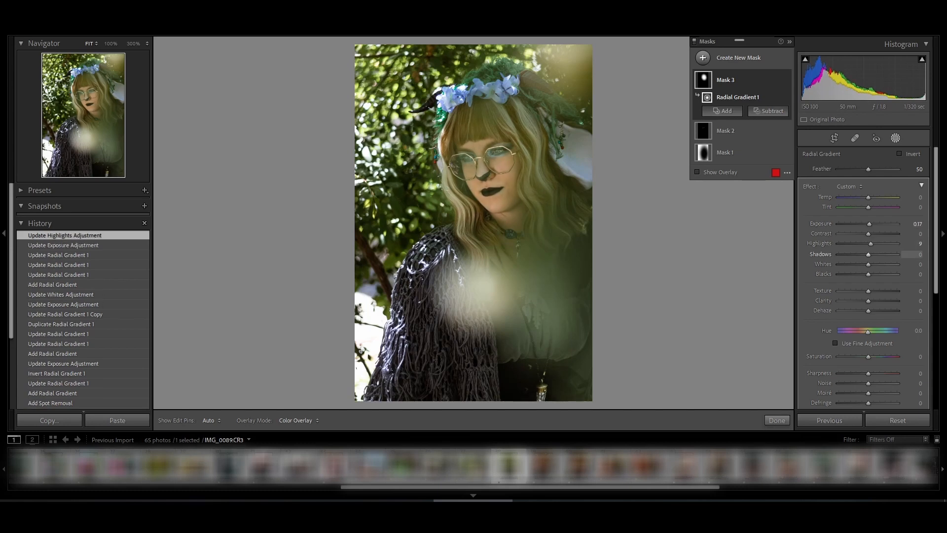
click(777, 421)
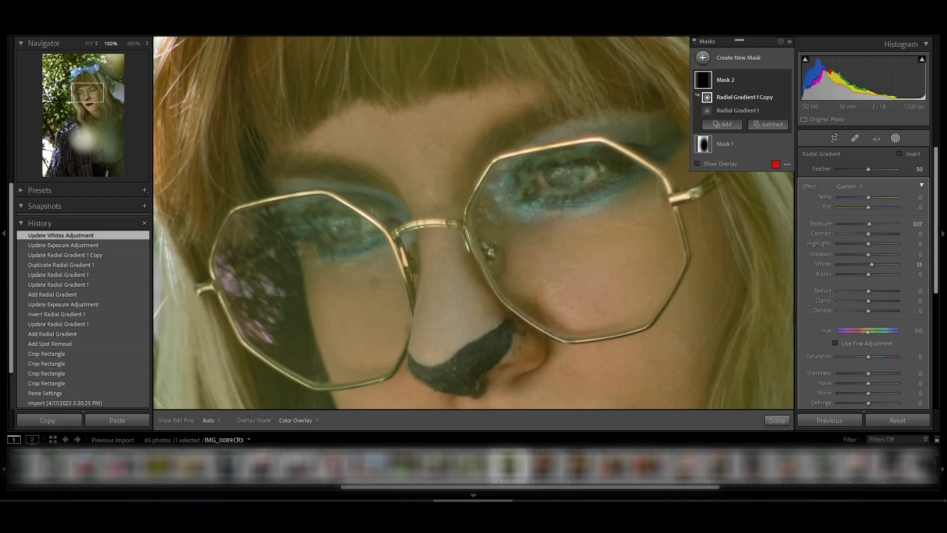
Add a third mask with an oval radial gradient around the face, reaching from the flower crown to the neck.
key(z)
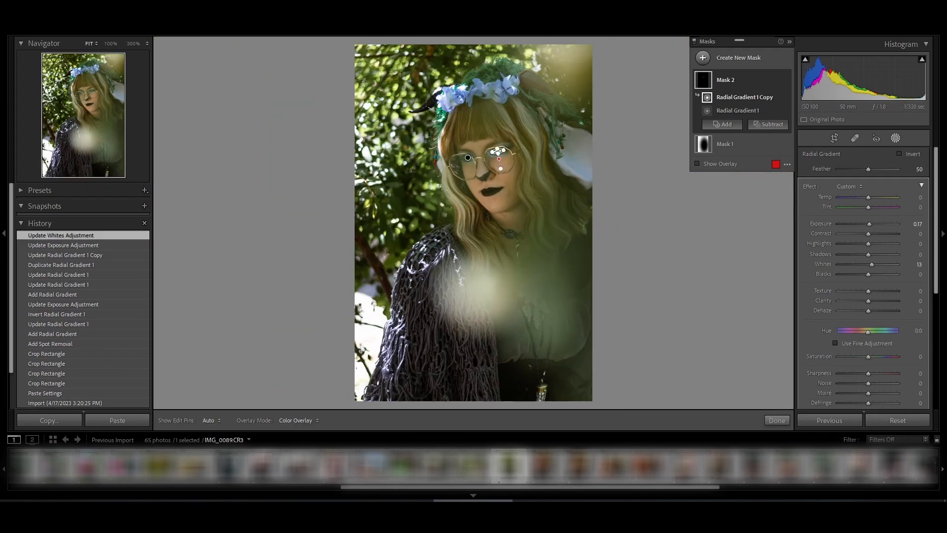
click(704, 57)
click(761, 135)
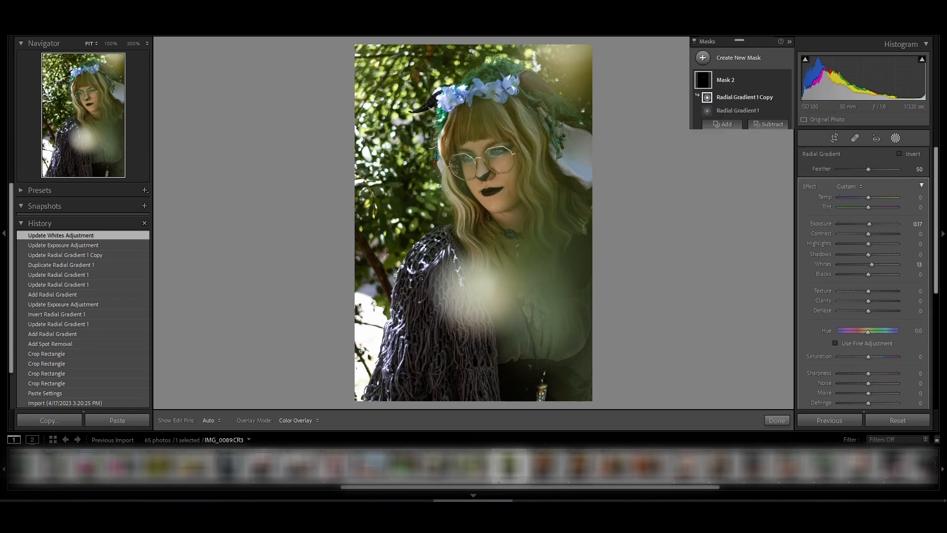
drag(490, 169, 560, 169)
drag(560, 240, 552, 244)
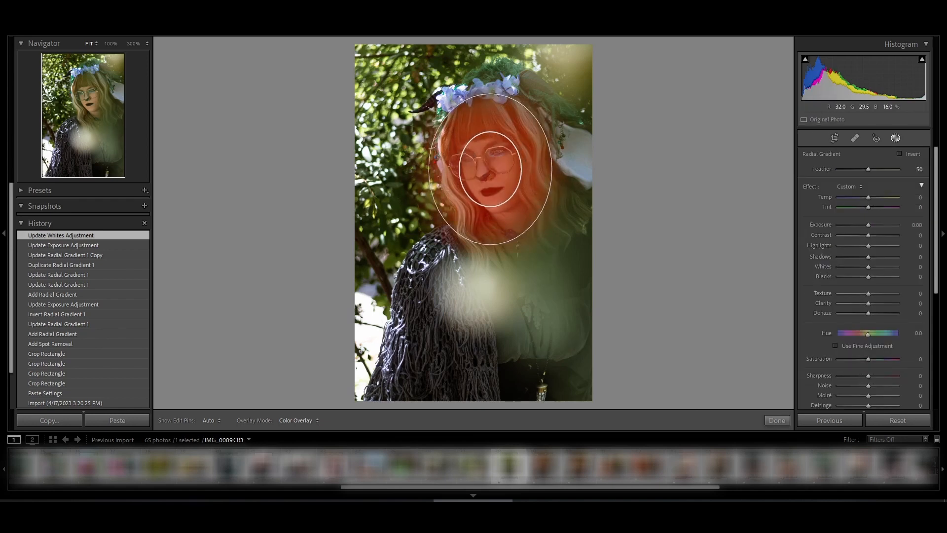
Refine the face gradient's position and shape, set its exposure to 0.17 and highlights to 9, and close the masking tool.
drag(490, 169, 493, 162)
drag(548, 222, 563, 207)
drag(493, 162, 496, 163)
drag(868, 224, 871, 244)
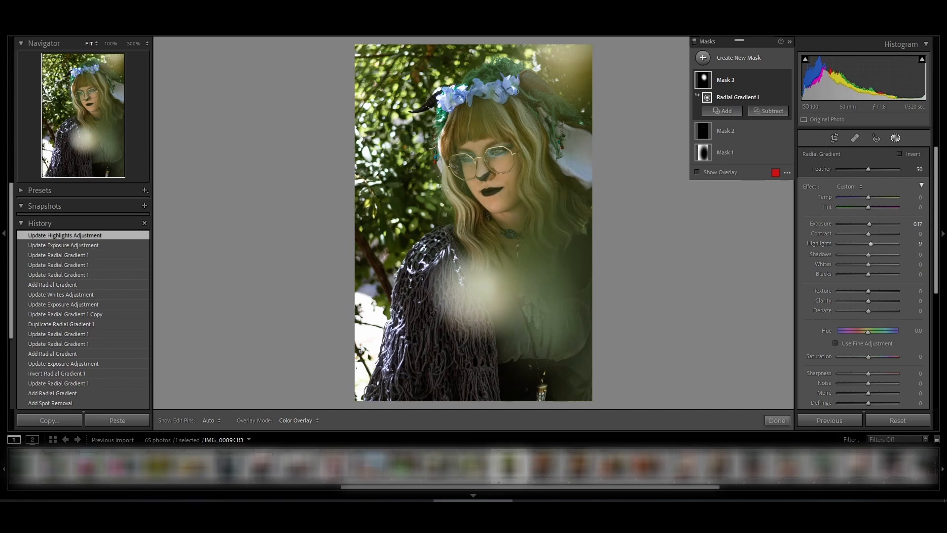
click(777, 420)
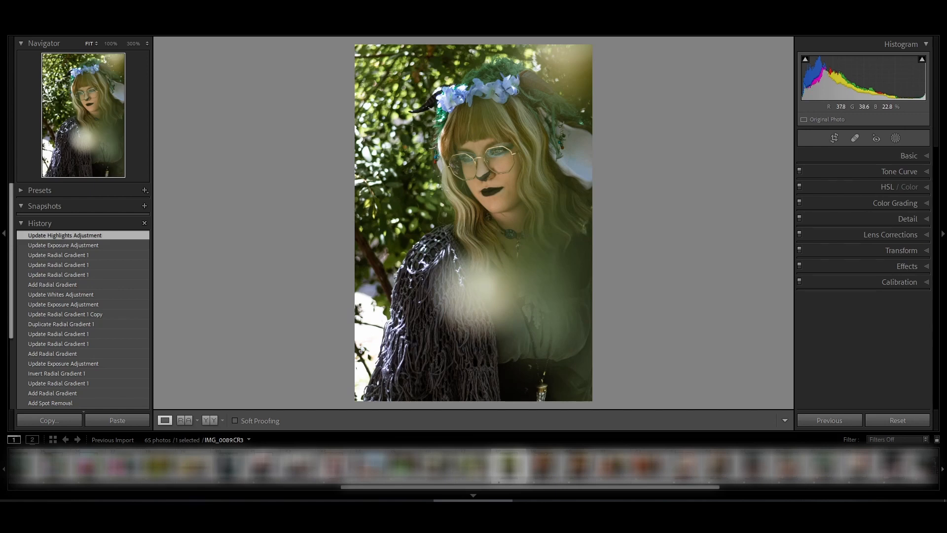
click(896, 138)
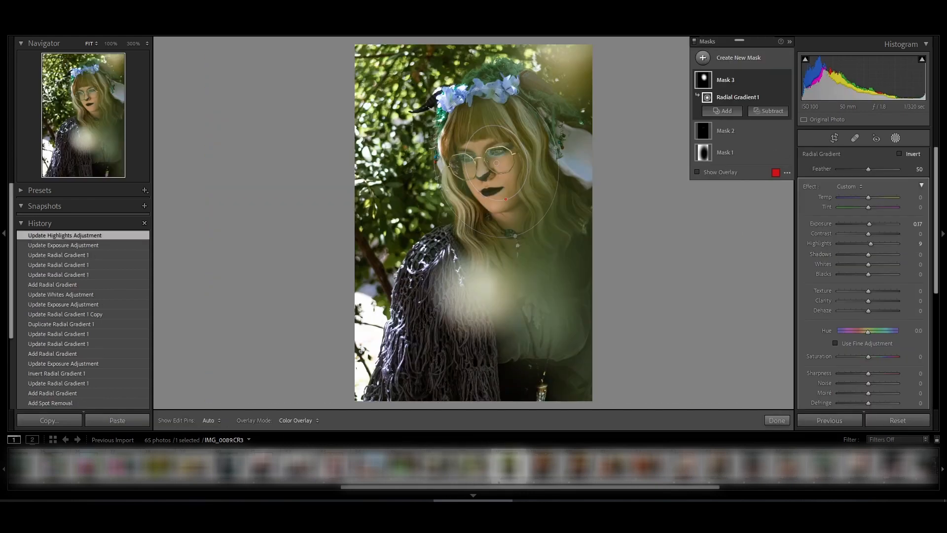
click(896, 138)
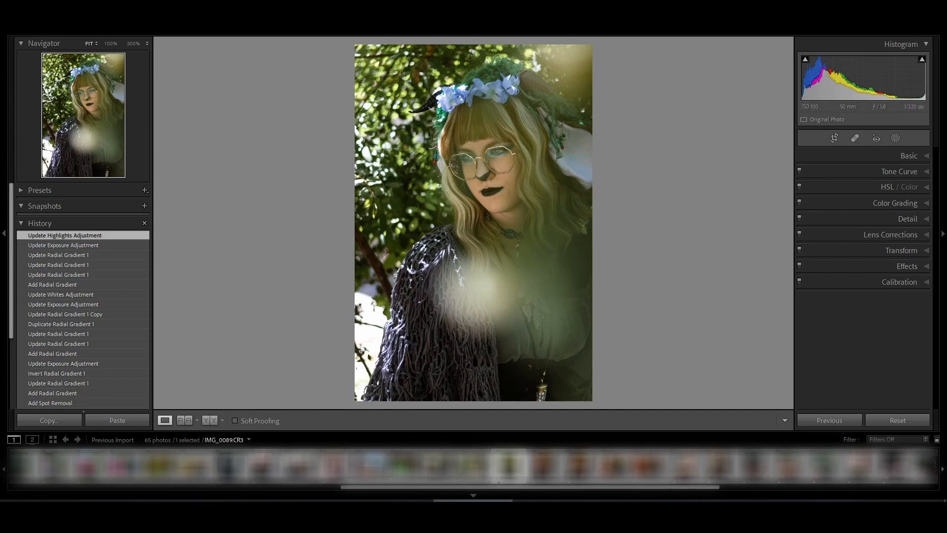
Compare the before and after versions of the landscape and vertical portraits side by side.
key(Left)
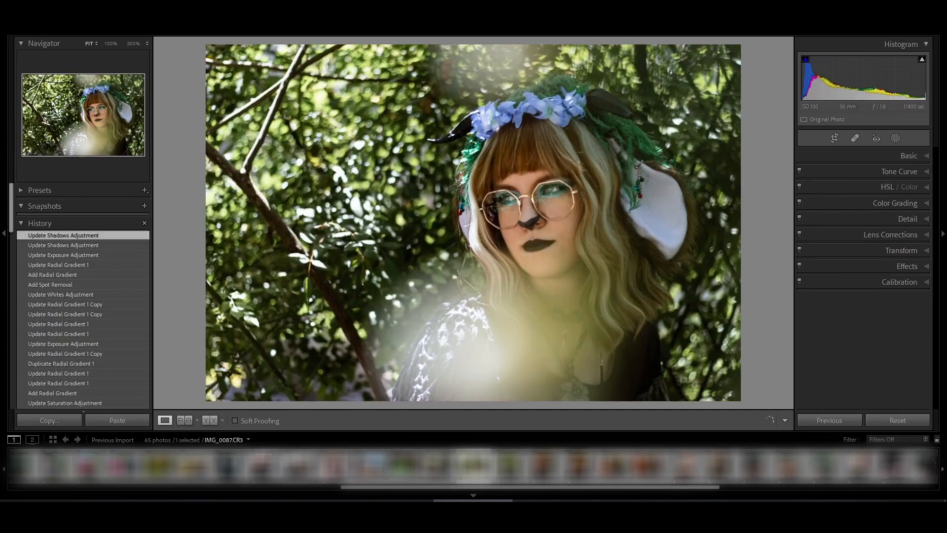
key(y)
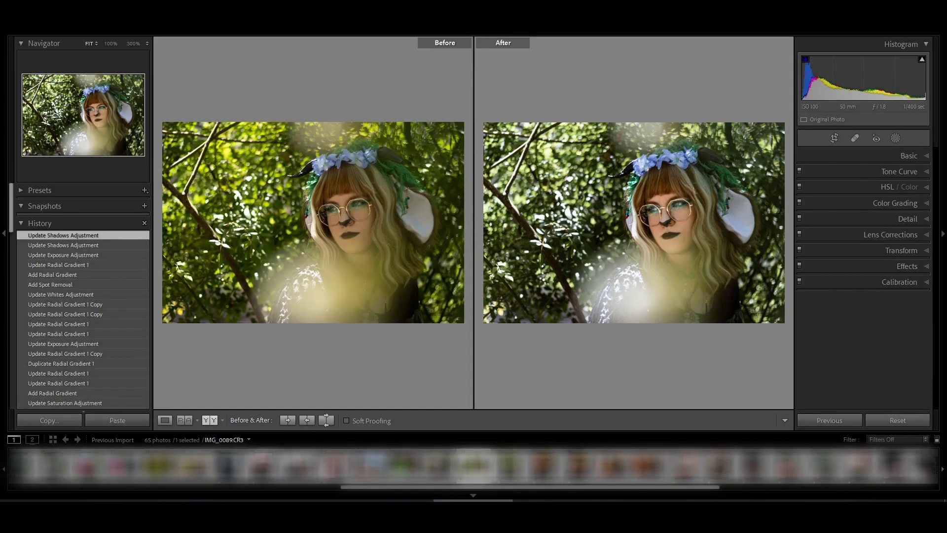
click(510, 466)
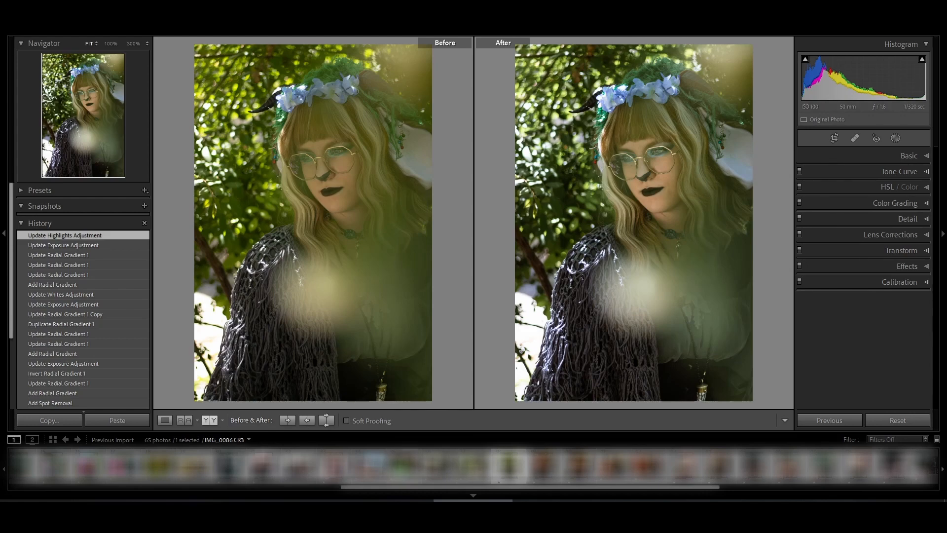
click(474, 465)
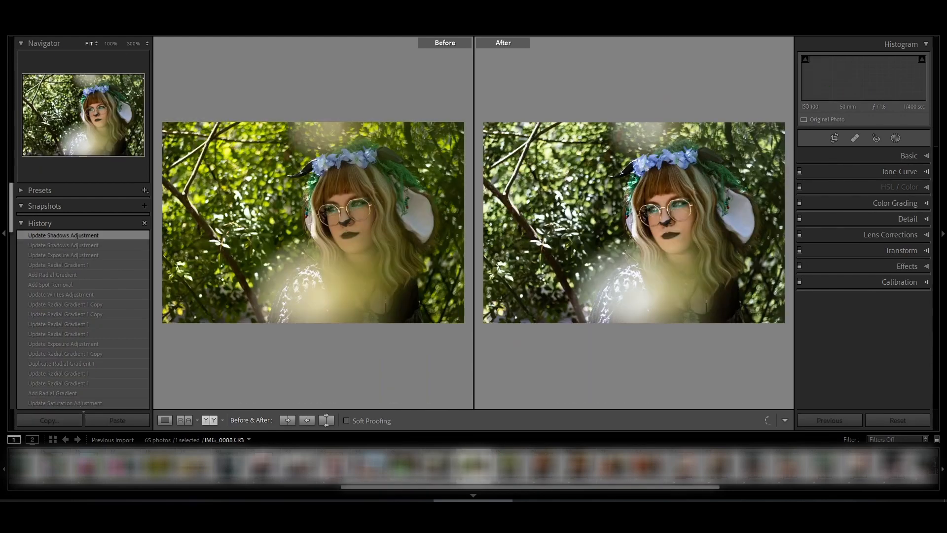